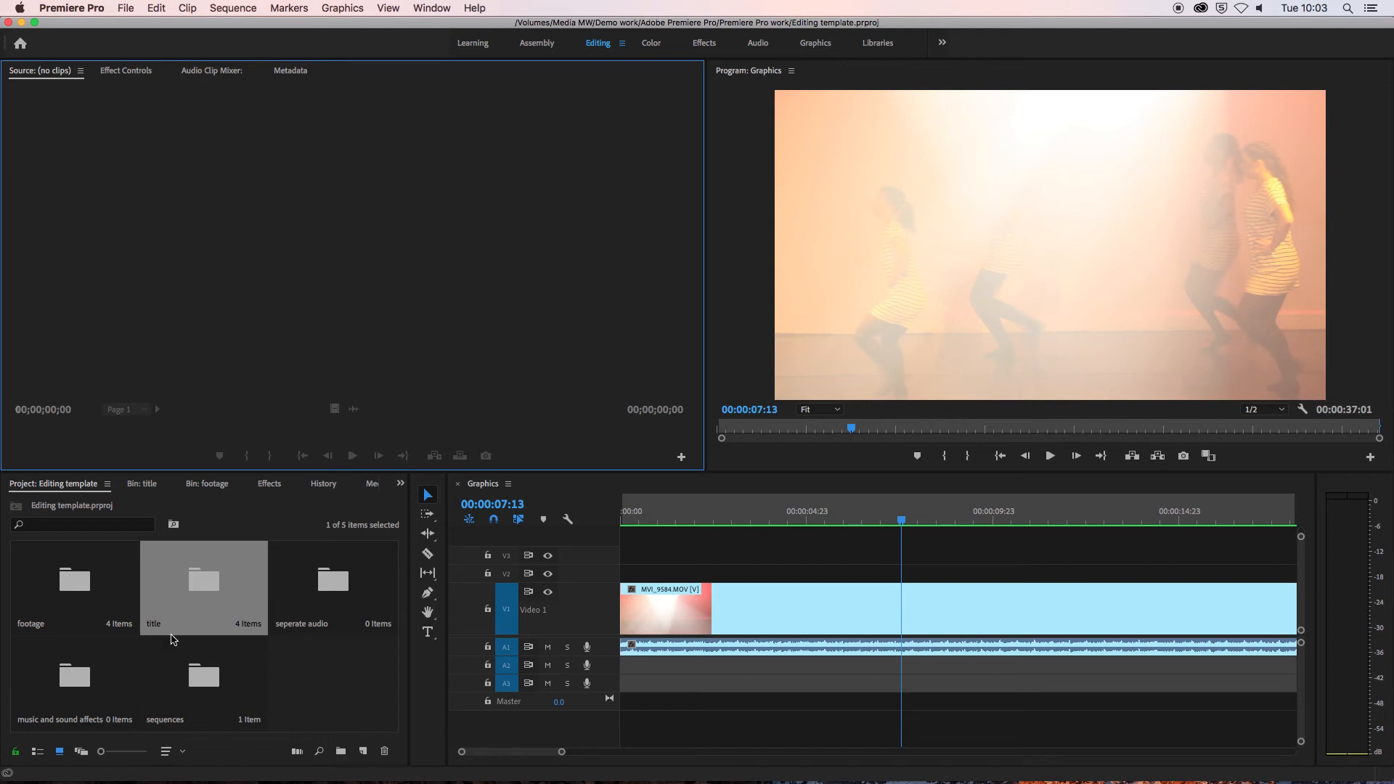
Open the title bin to show the prepared intro titles
click(143, 484)
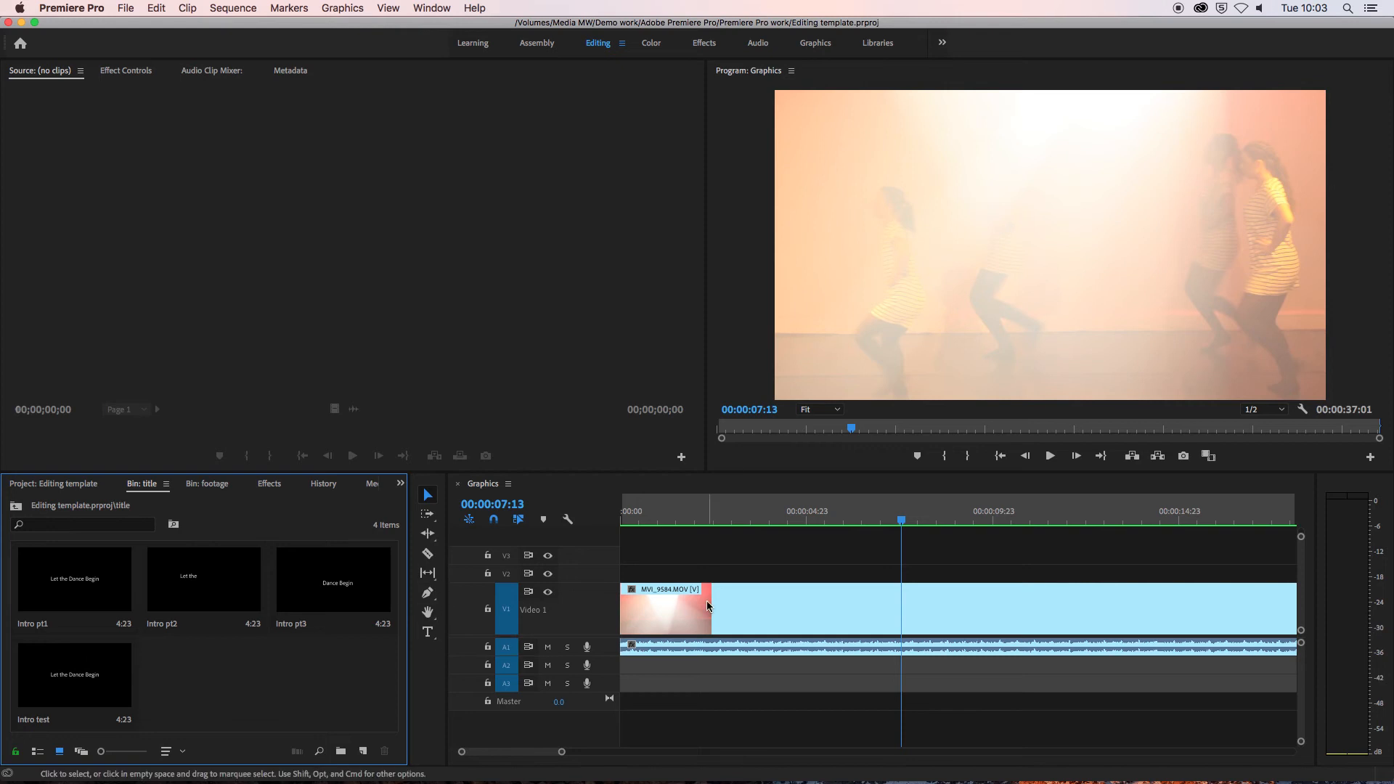
click(133, 12)
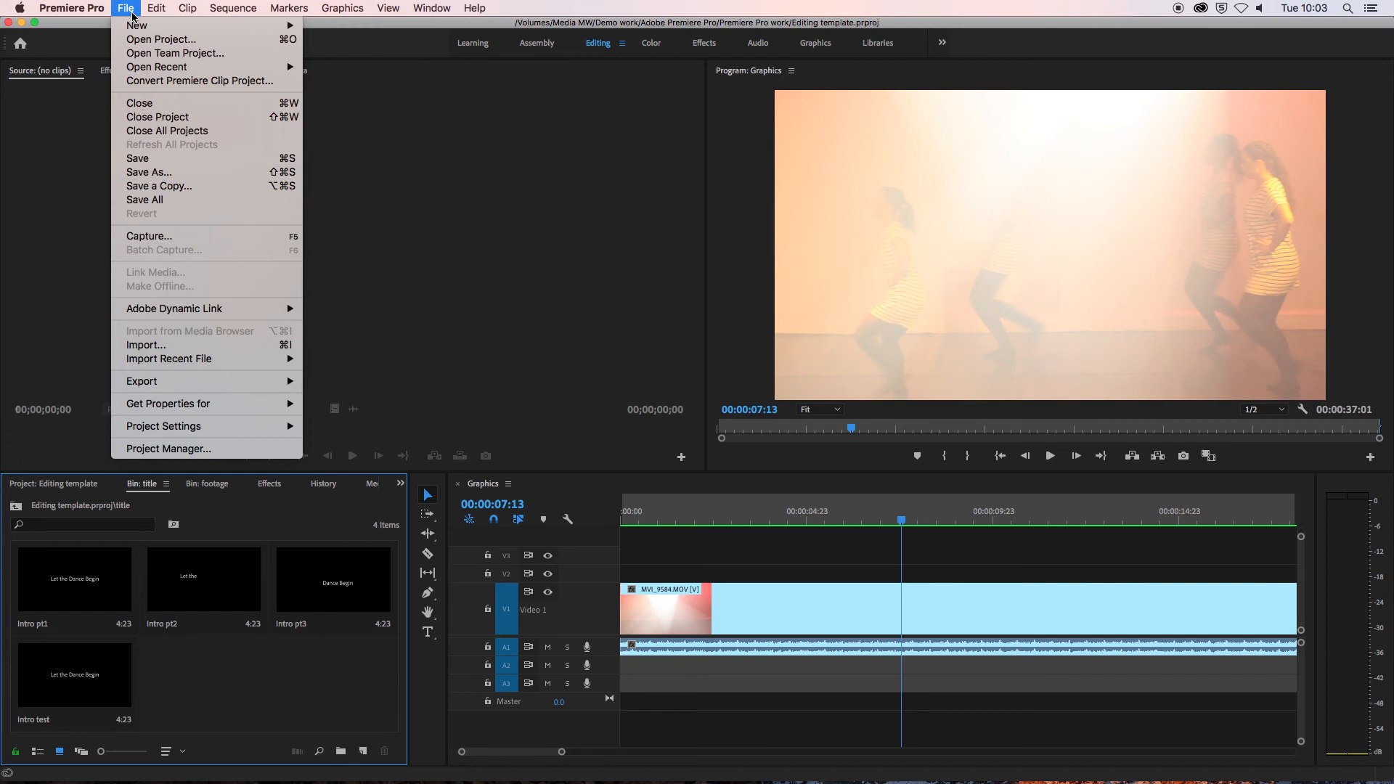
mouse_move(136, 26)
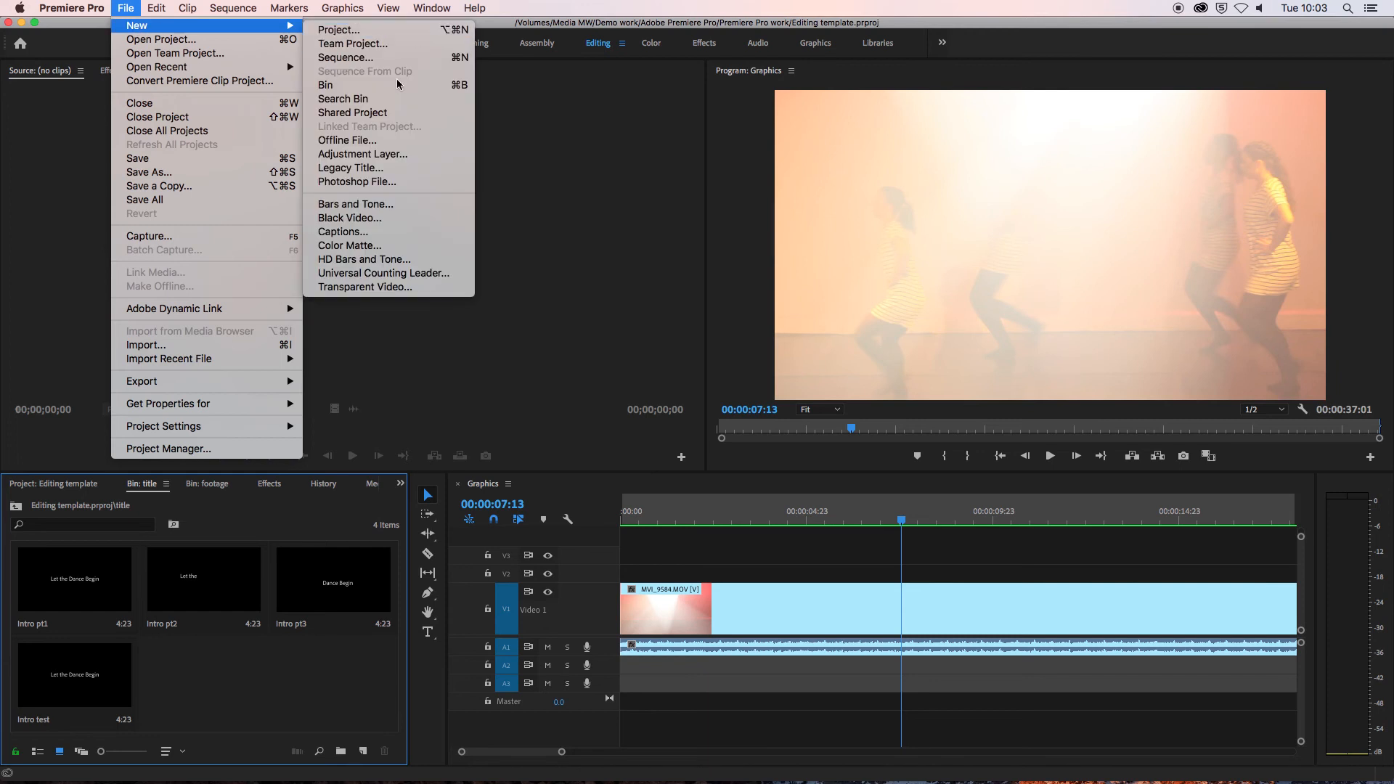
click(369, 168)
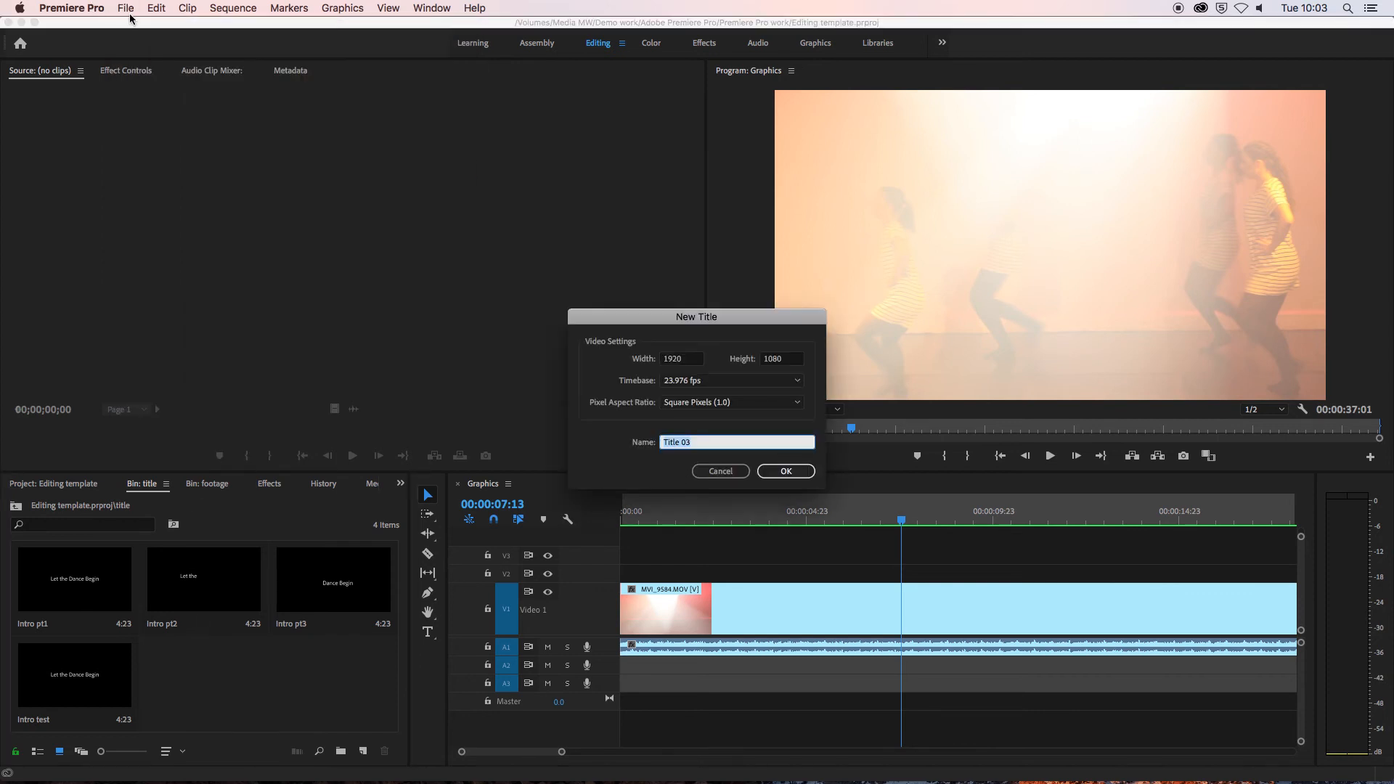
click(726, 474)
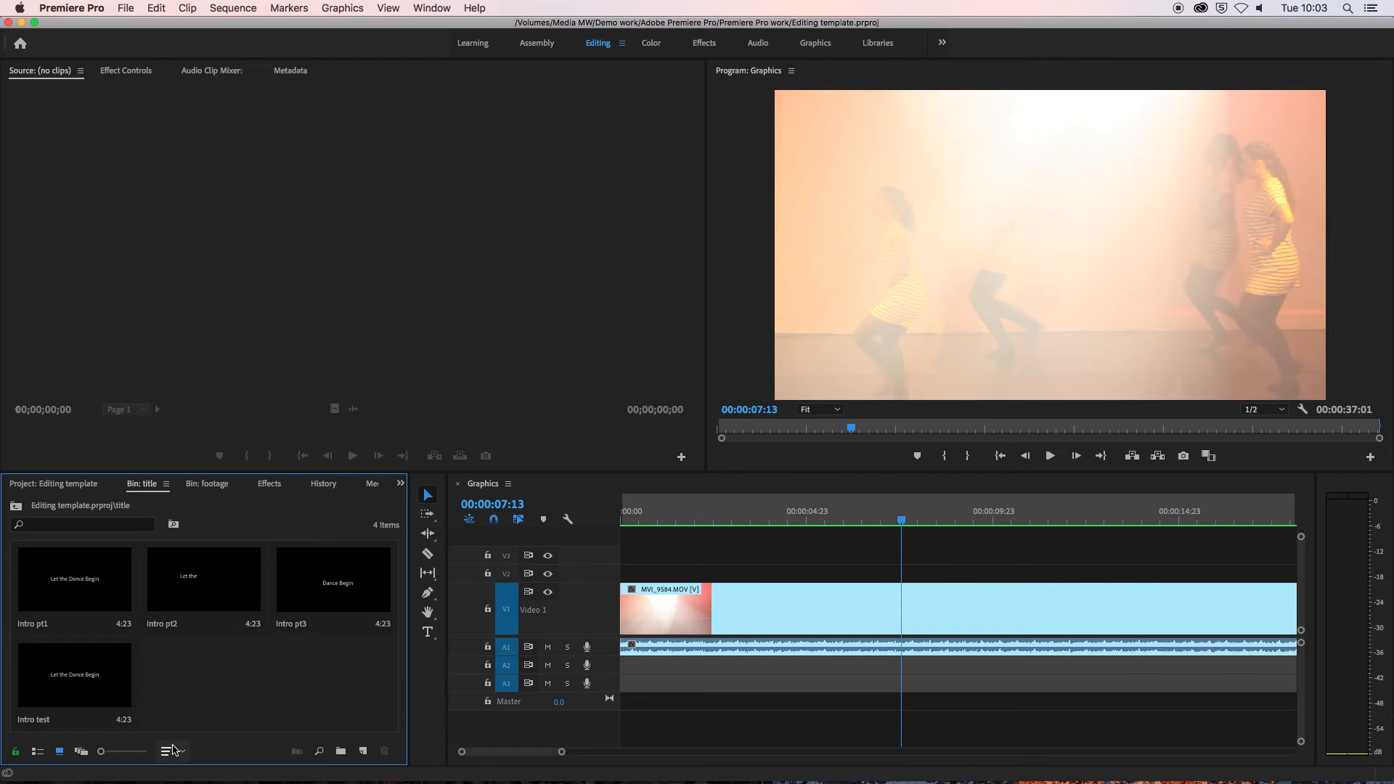
Place the Intro pt1 title on track V2 at the start of the sequence and return the playhead to 00:00:00:00
click(67, 585)
drag(66, 580, 630, 574)
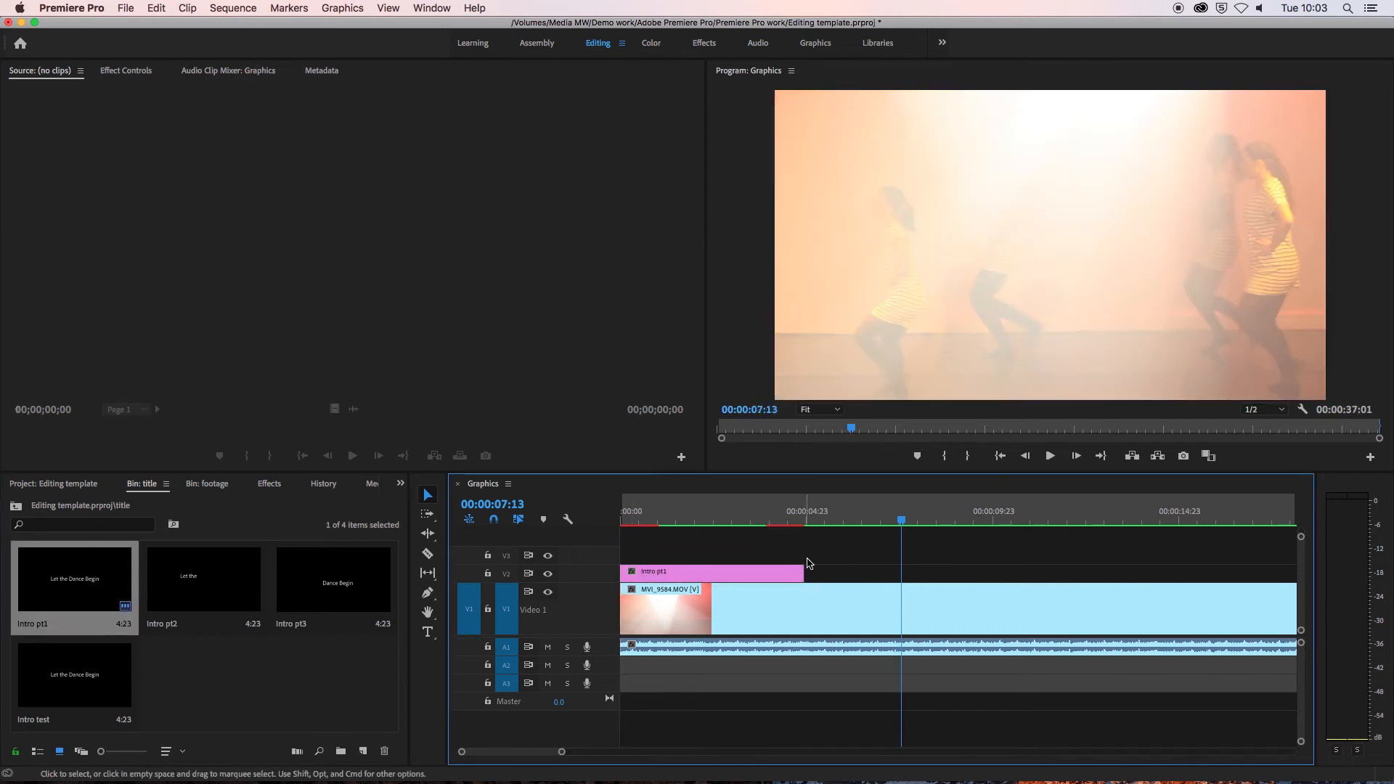
drag(901, 519, 593, 541)
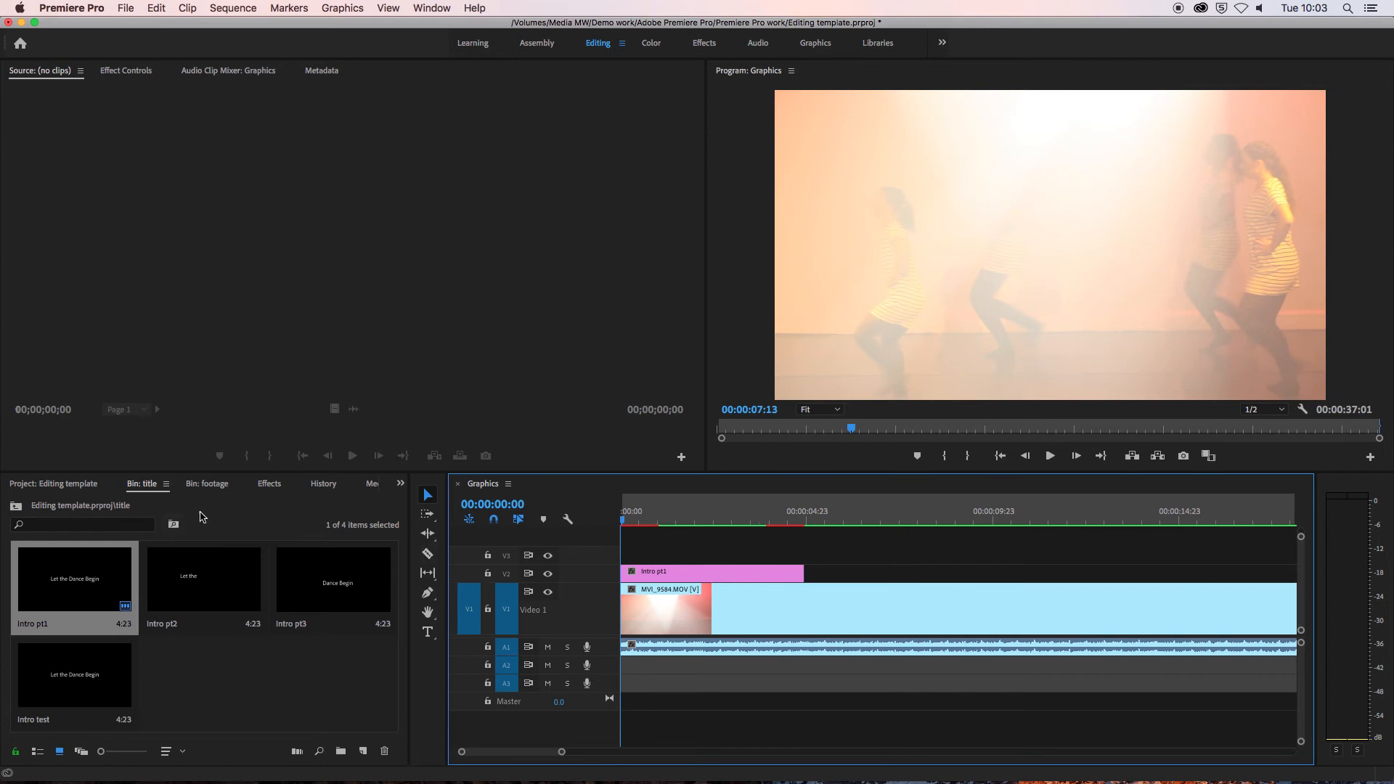
Try Cross Zoom transitions at the start and end of the Intro pt1 clip and play them back
click(274, 484)
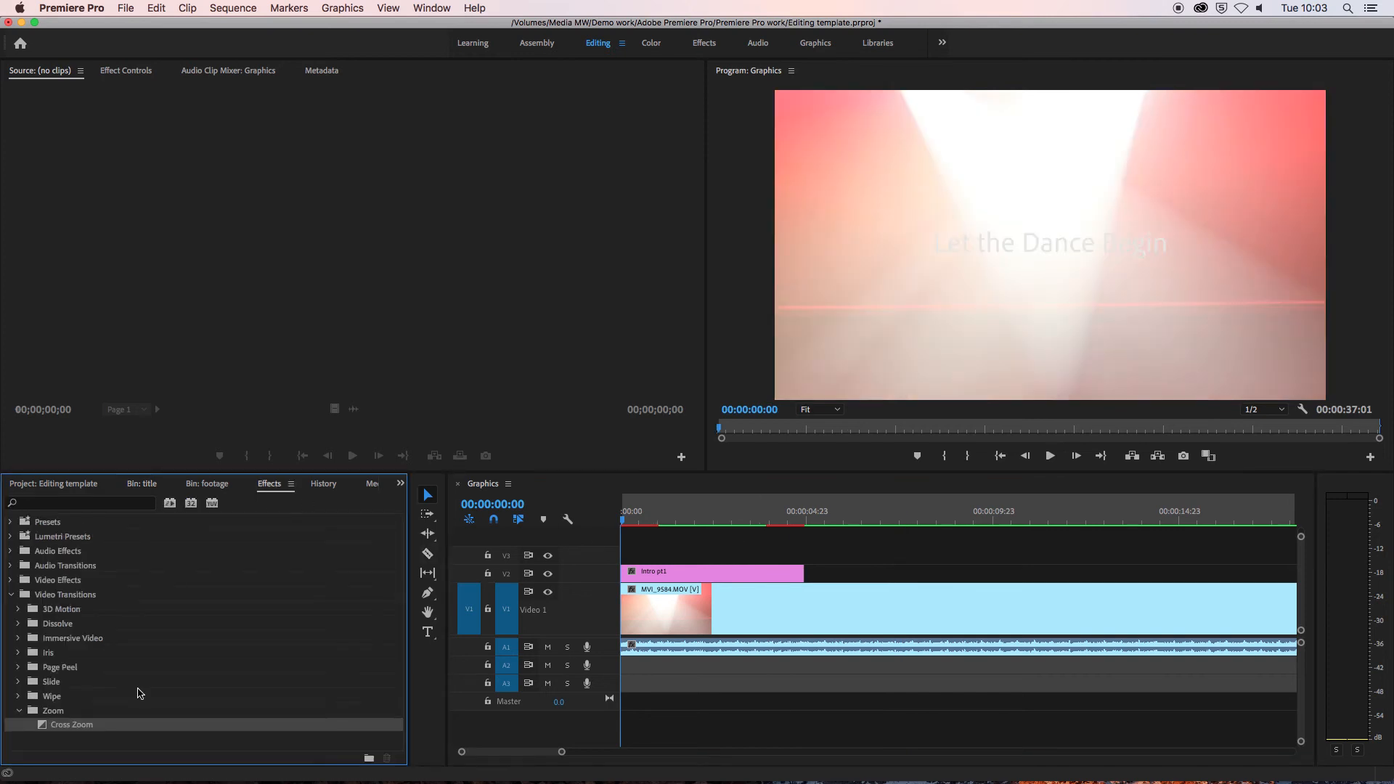
click(11, 595)
click(11, 595)
drag(52, 726, 630, 574)
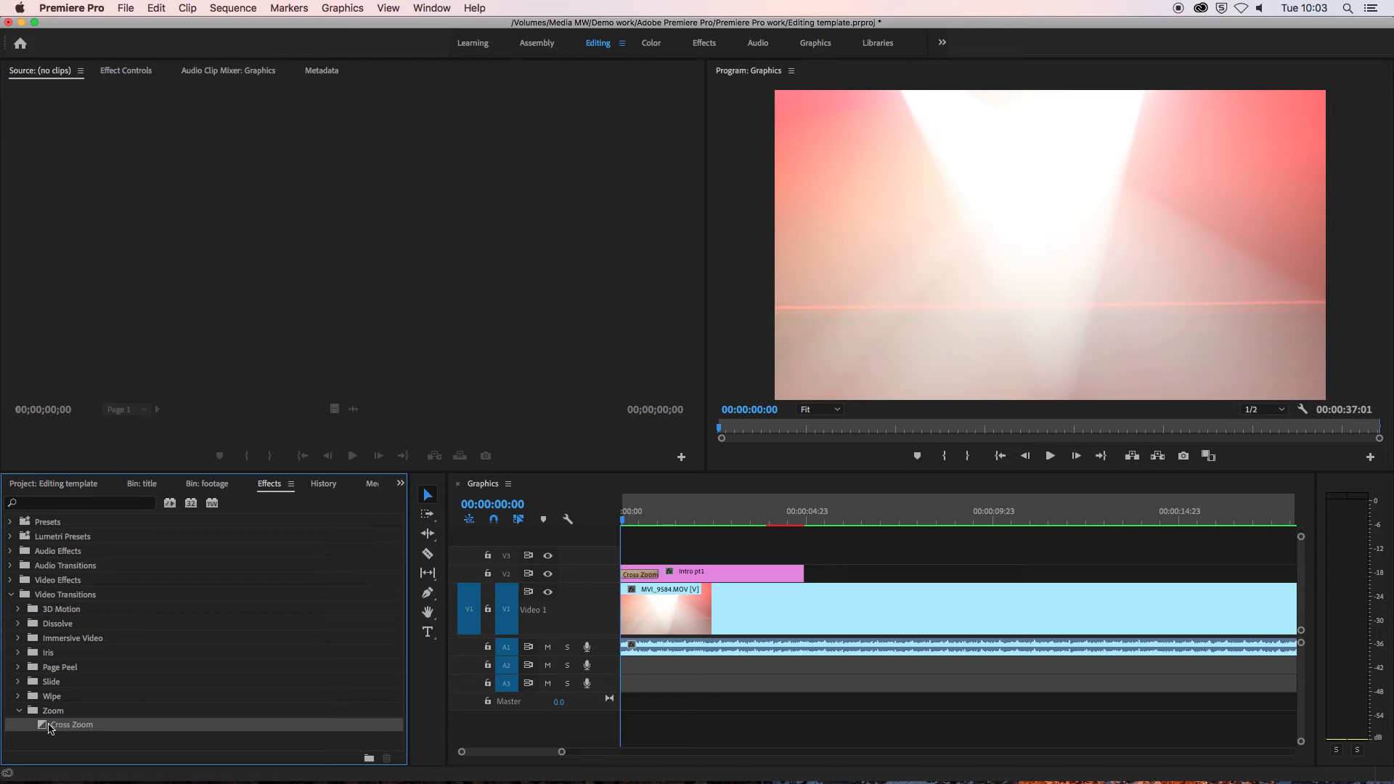
drag(49, 724, 806, 581)
key(space)
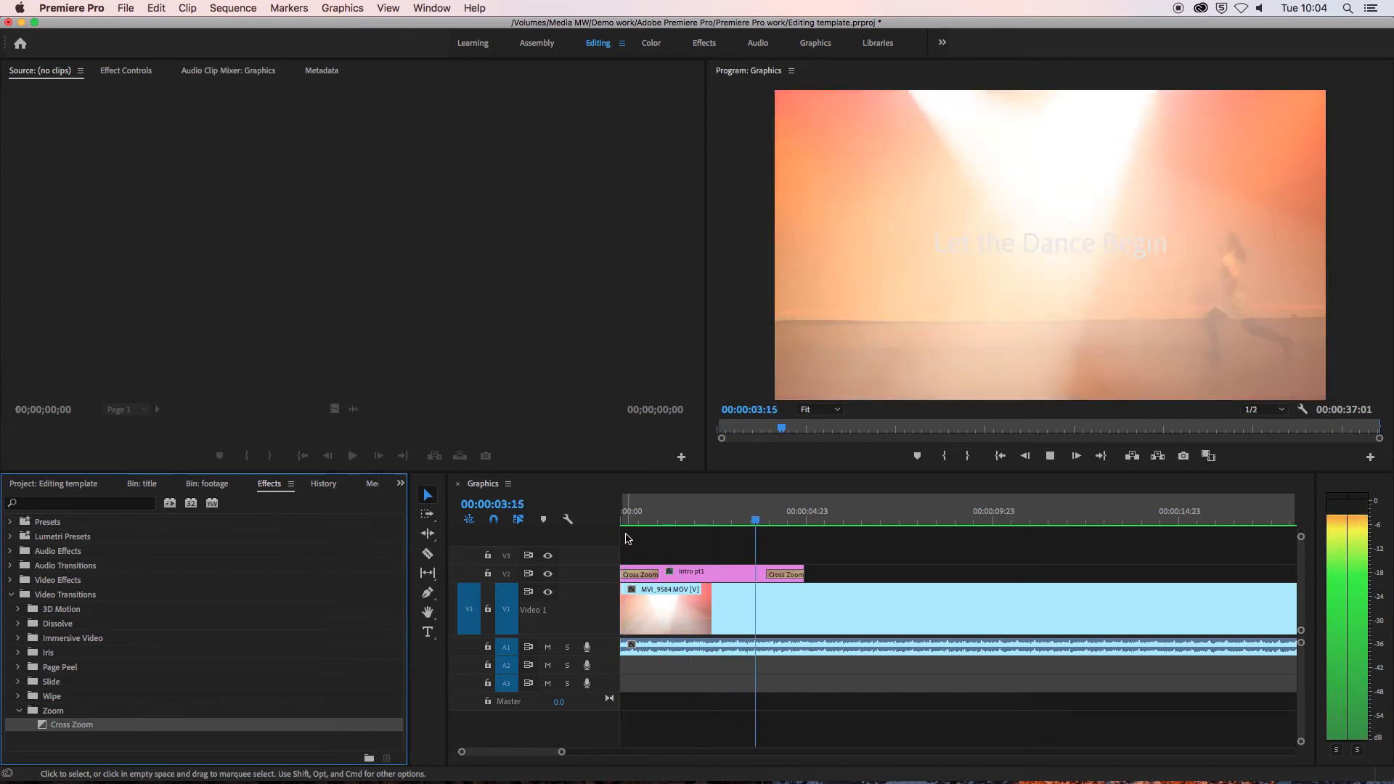
key(space)
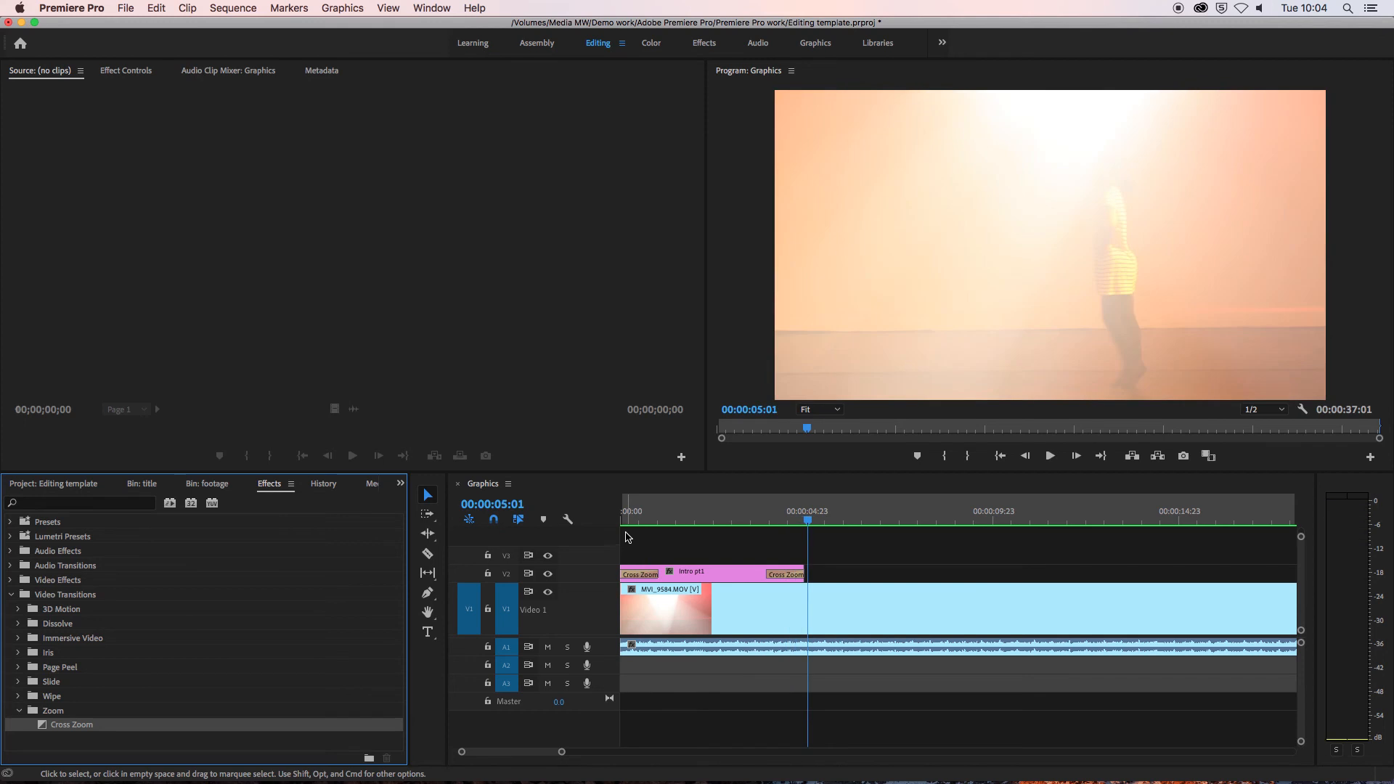
Undo both Cross Zoom transitions on the Intro pt1 clip
key(super+z)
key(super+z)
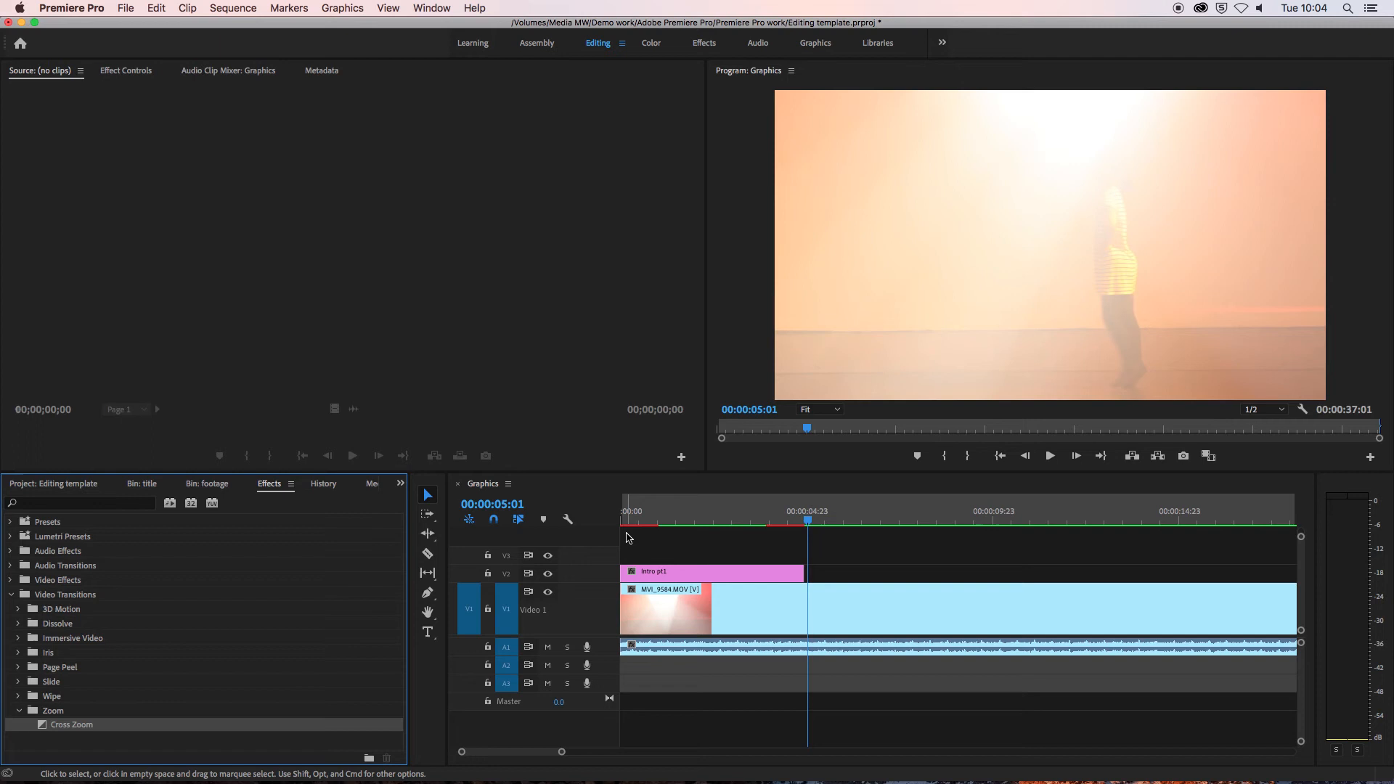
key(Return)
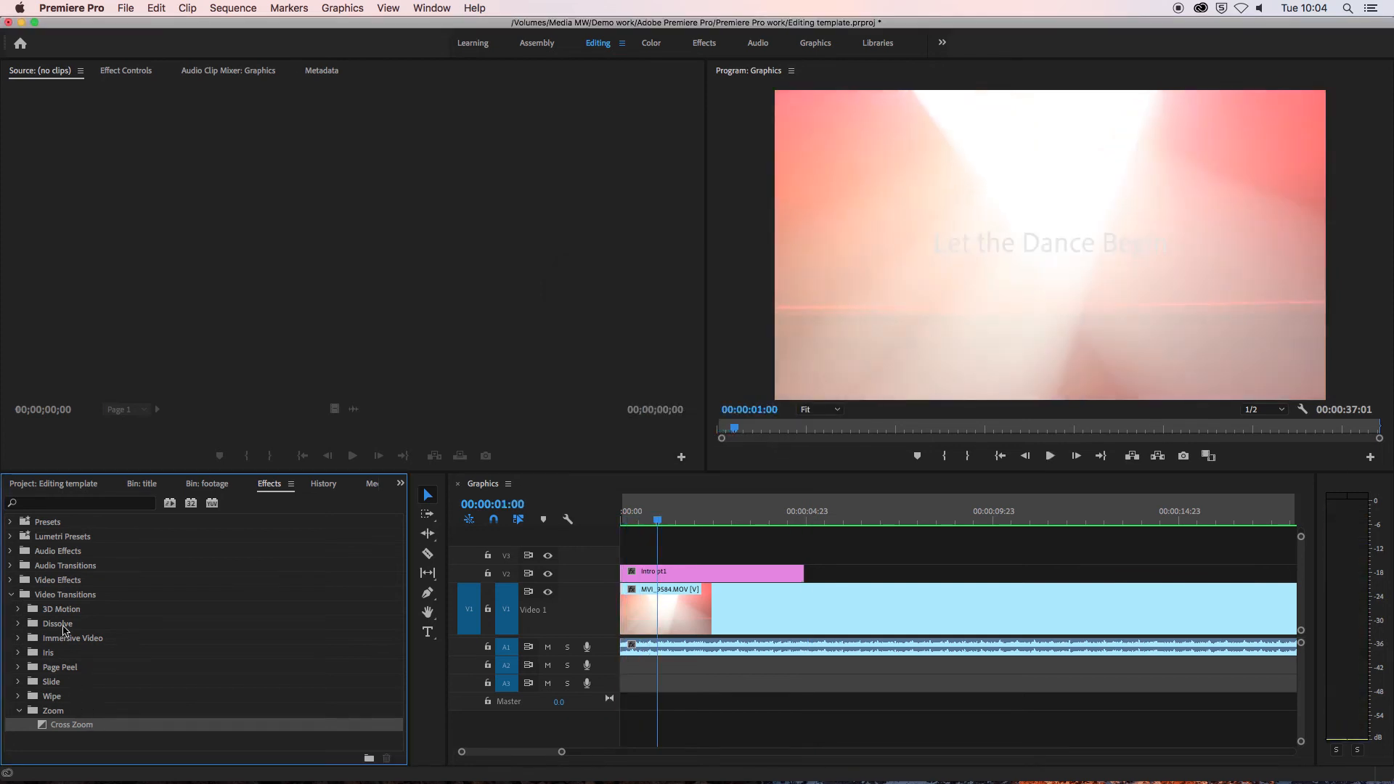
Try out a Cross Dissolve transition at the start of the Intro pt1 clip in playback and undo it
click(19, 624)
drag(47, 652, 633, 575)
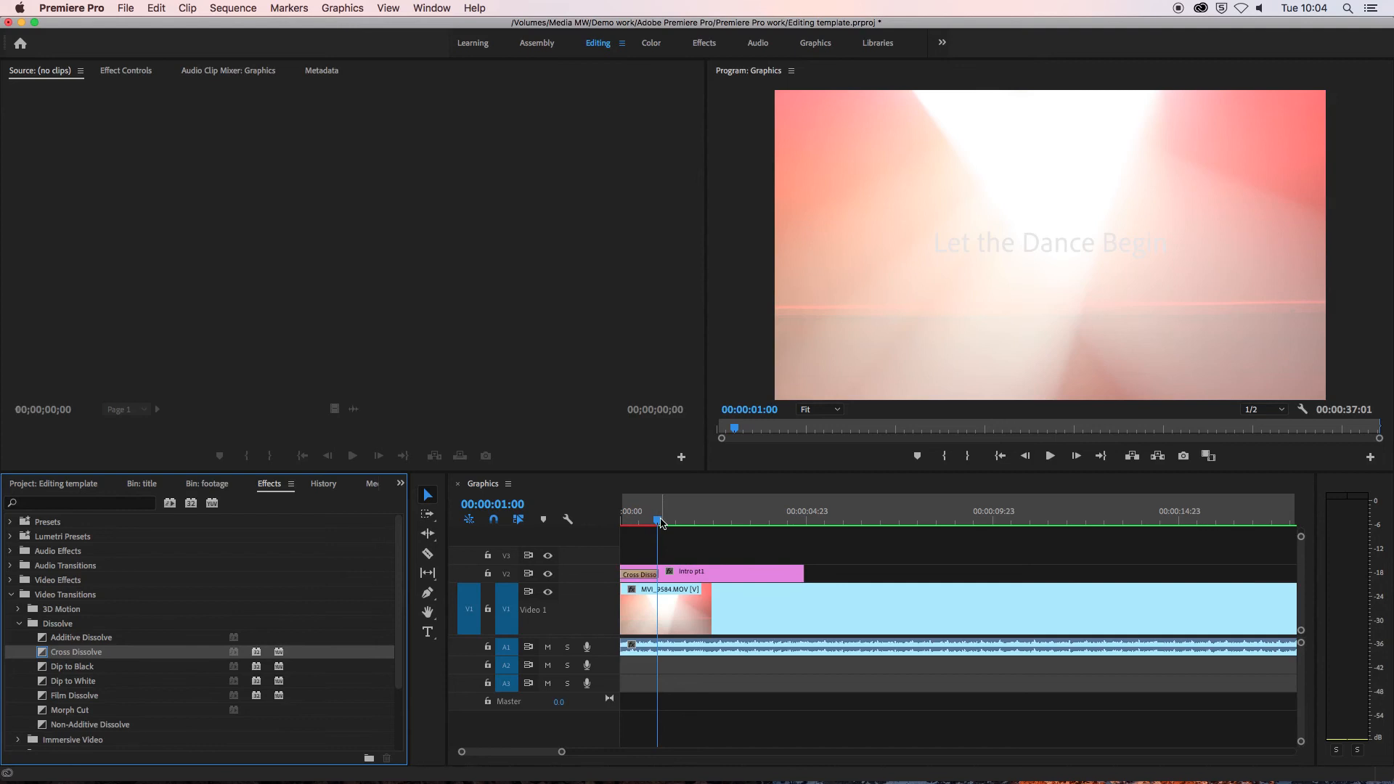
drag(661, 523, 622, 523)
key(space)
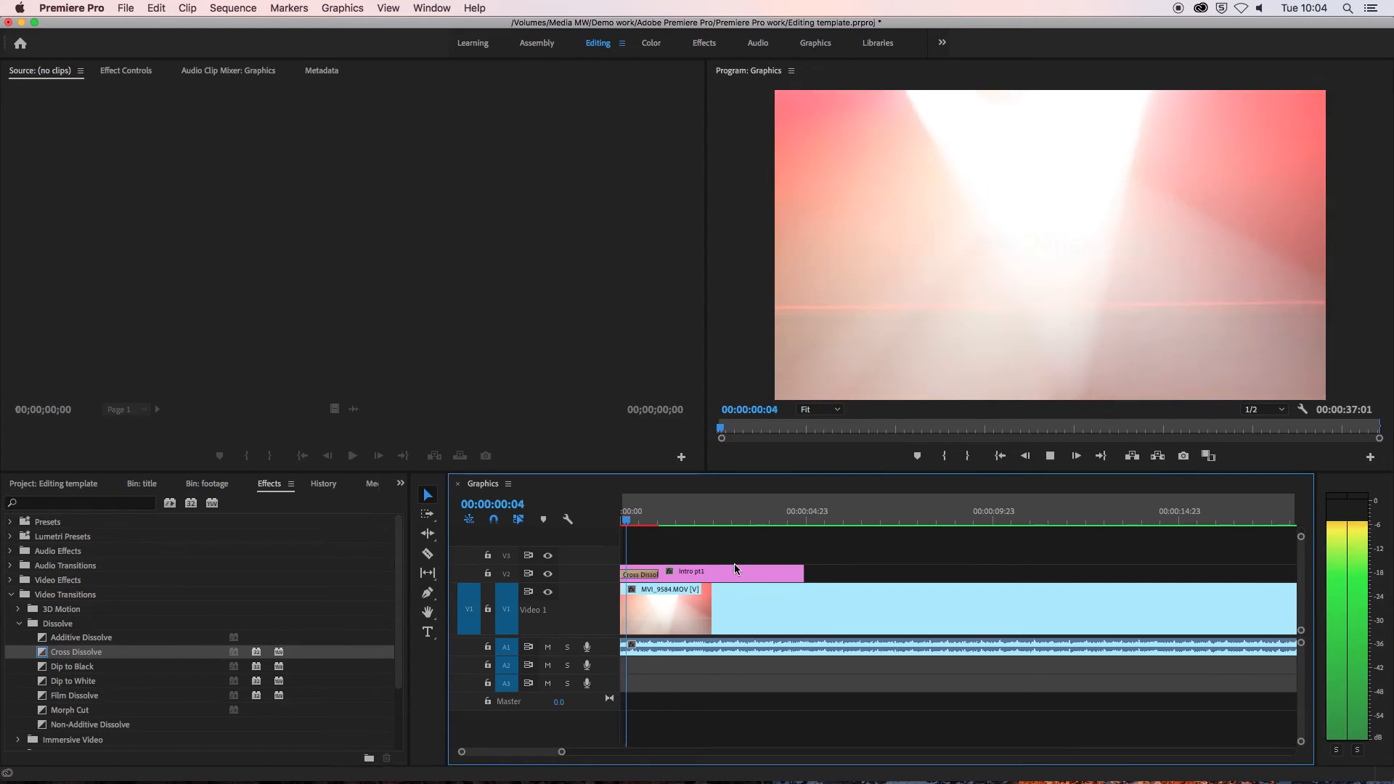
key(space)
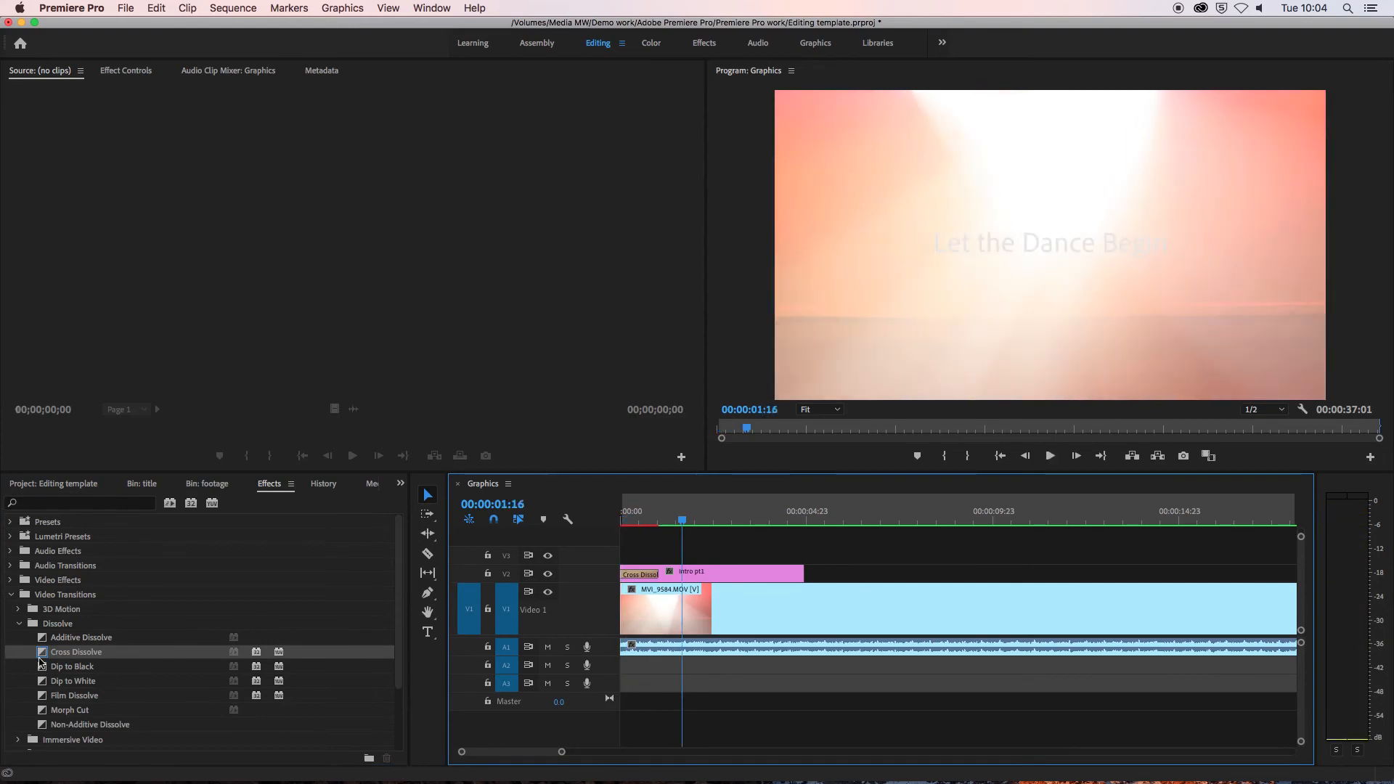
key(super+z)
click(19, 626)
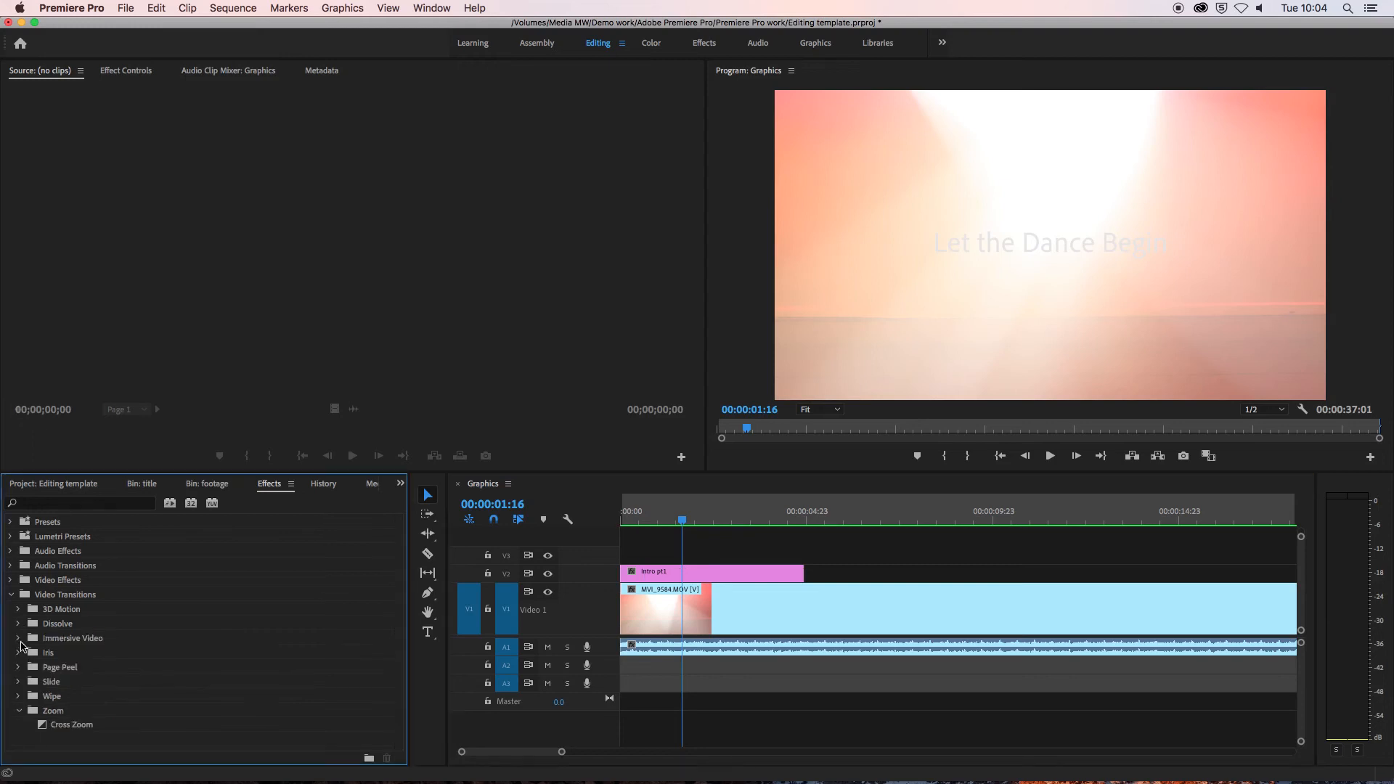
Try out an Iris Round transition at the start of the Intro pt1 clip in playback and undo it
click(19, 653)
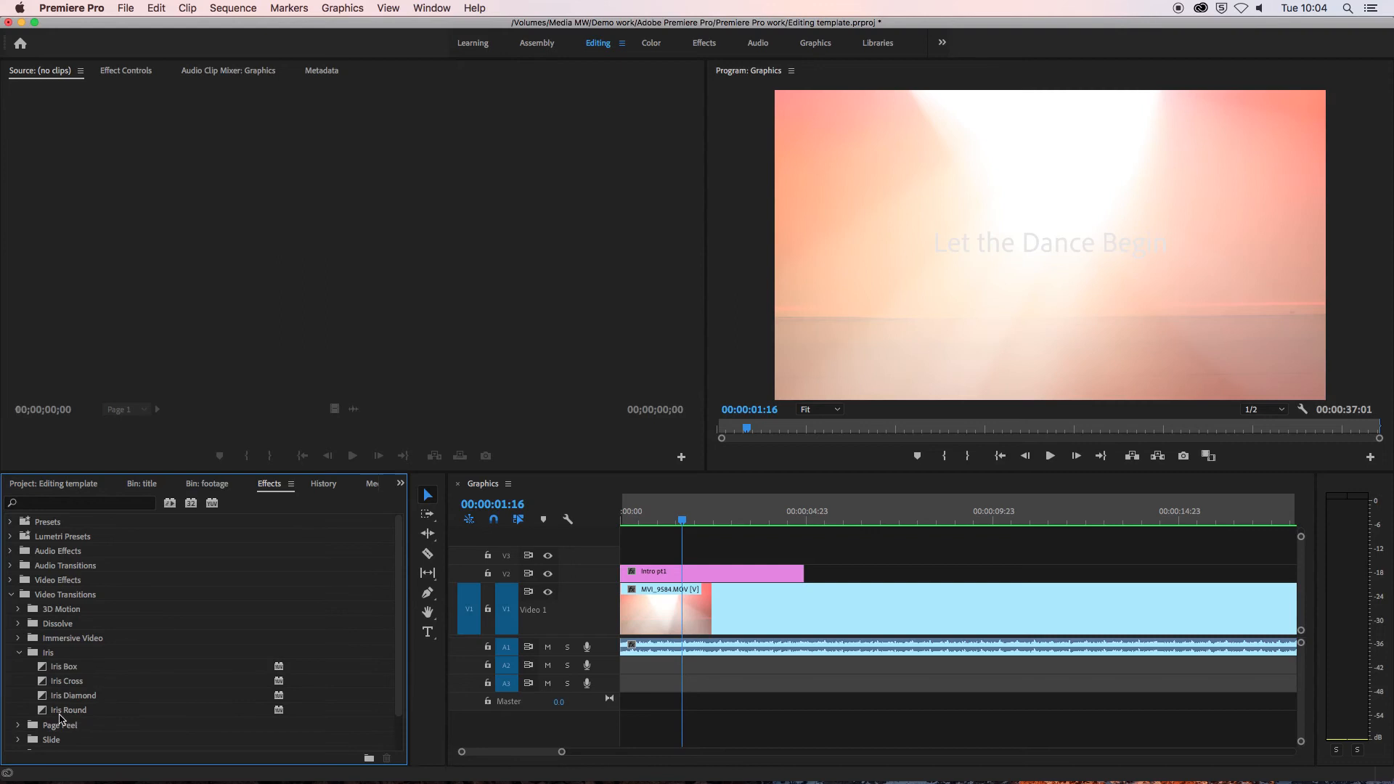
drag(55, 715, 648, 577)
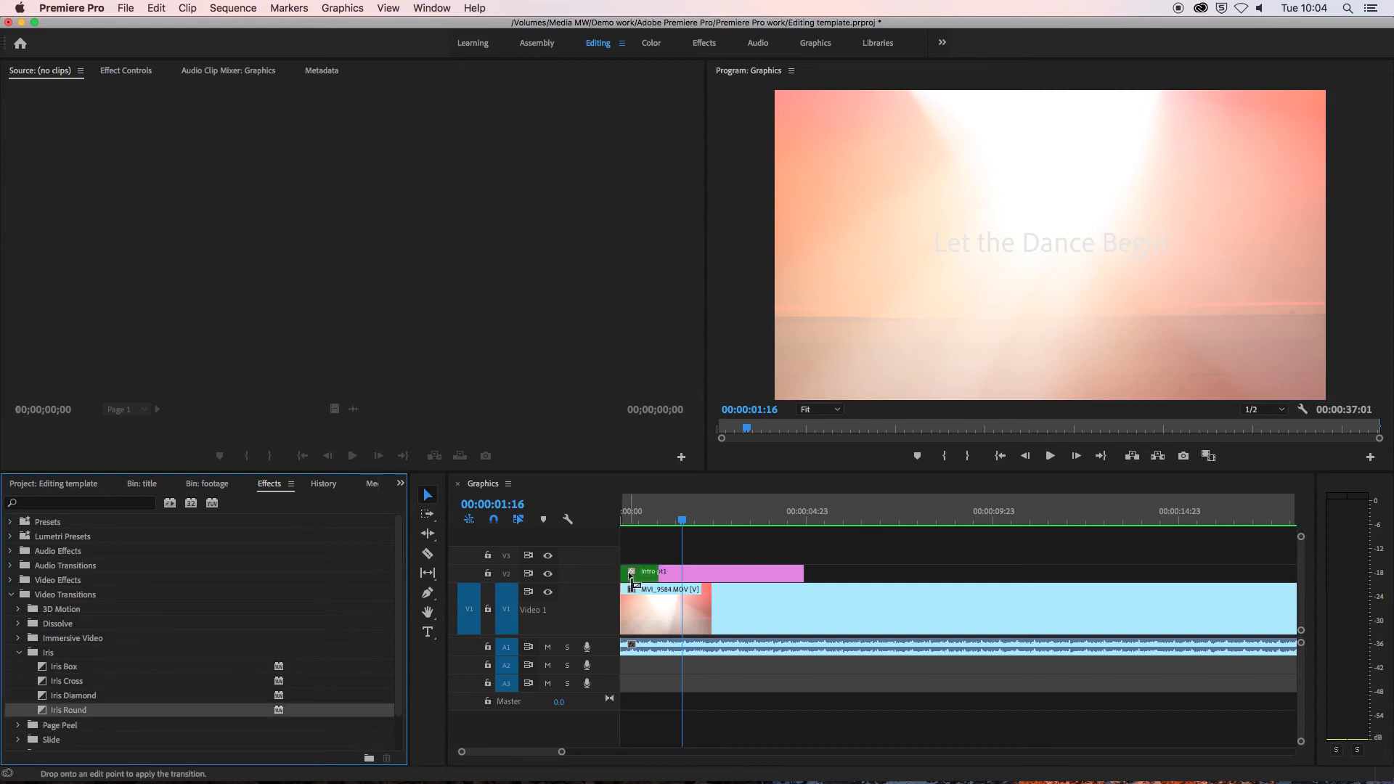
key(Home)
key(space)
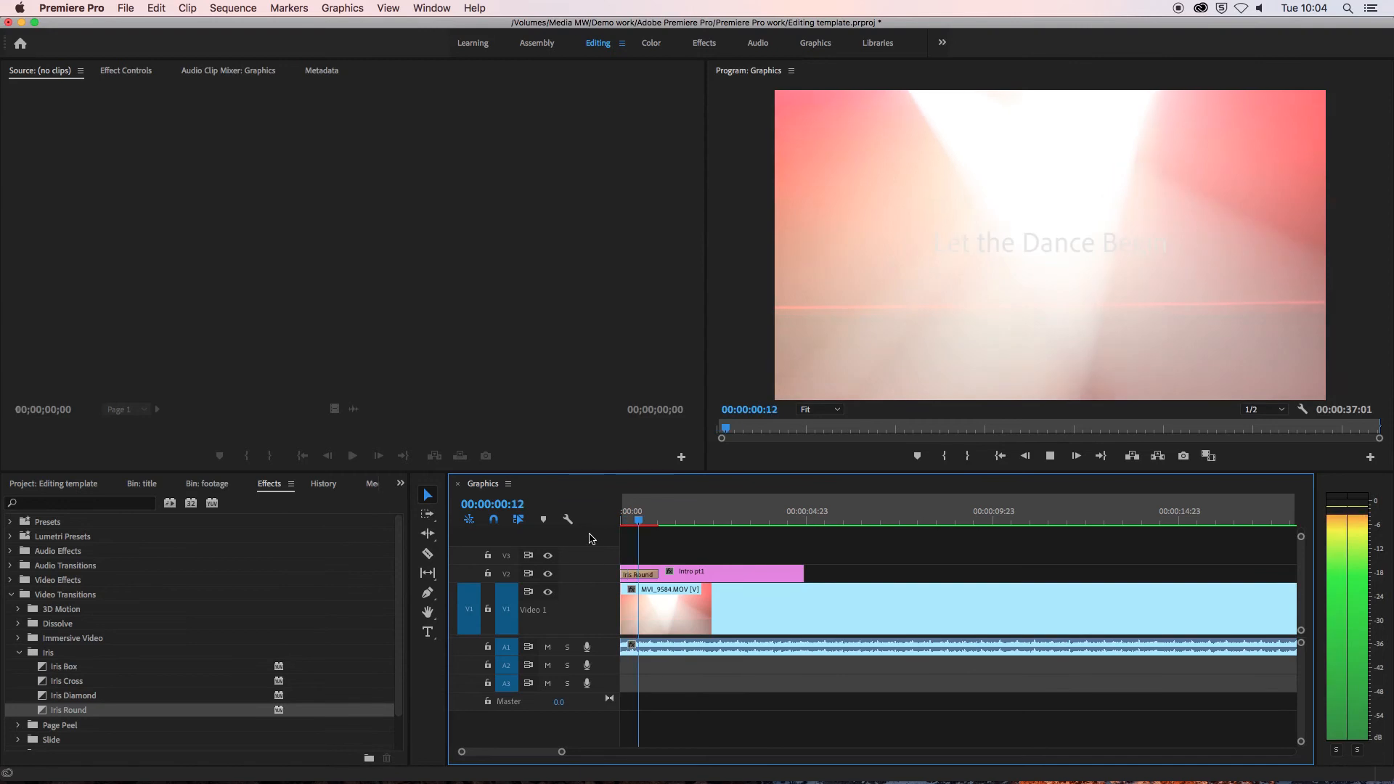
key(space)
key(super+z)
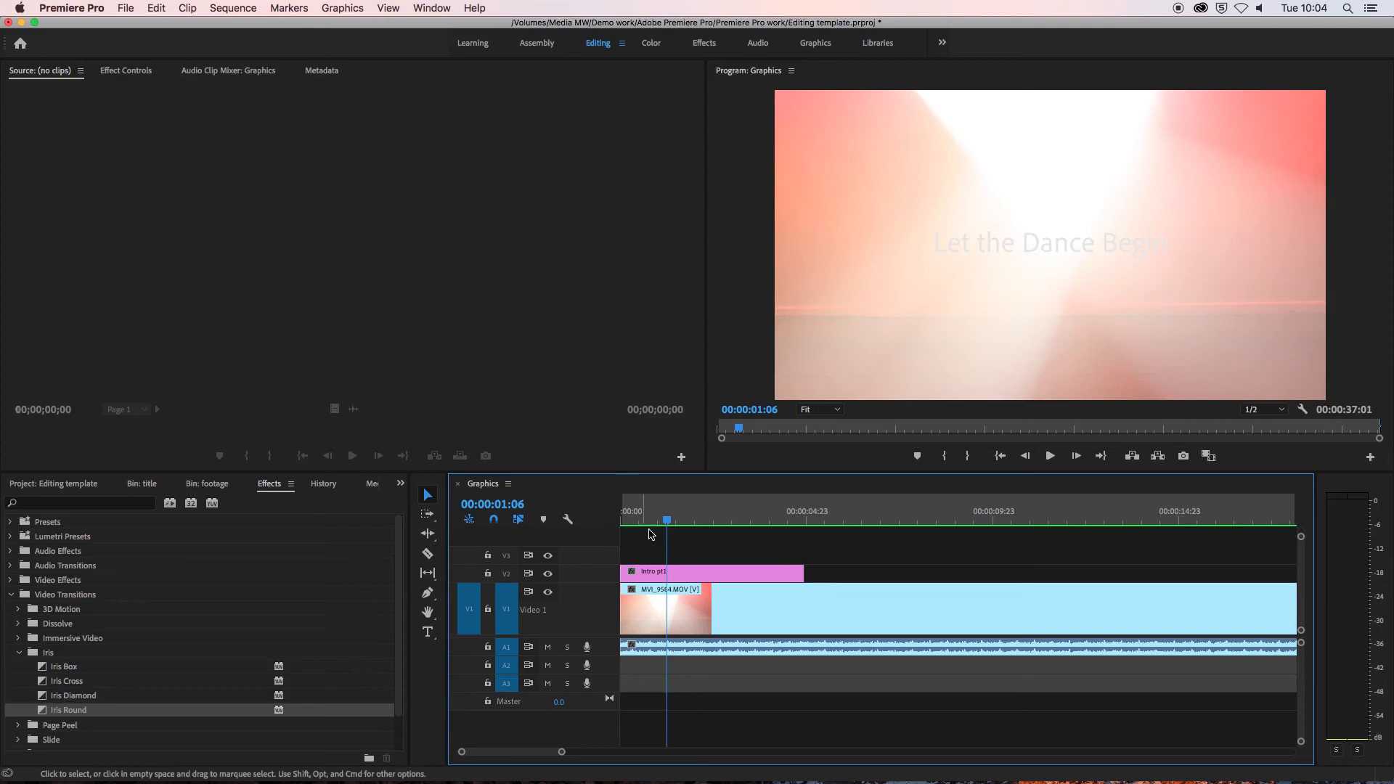
Return the playhead to the sequence start and open the Intro pt1 title for editing, widening the editor and its title properties
key(Home)
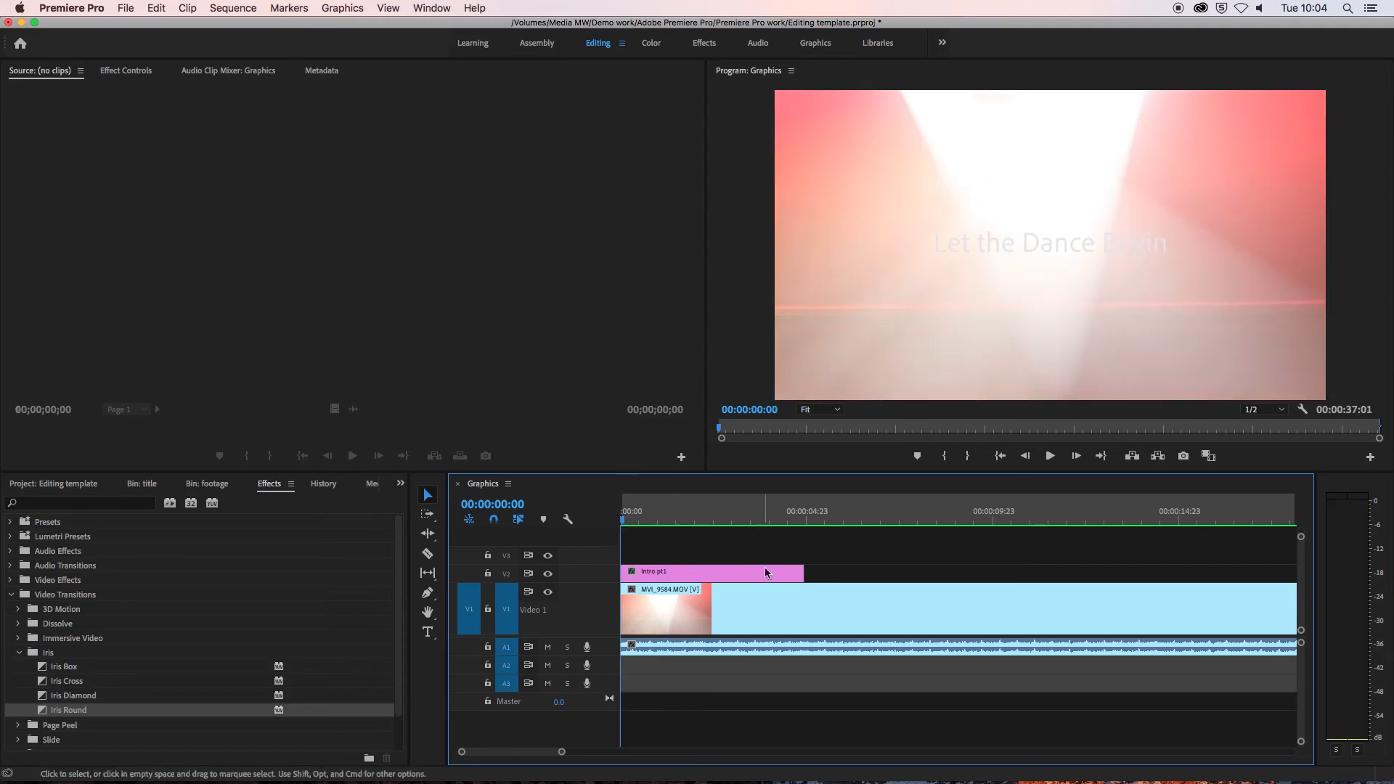
double_click(673, 578)
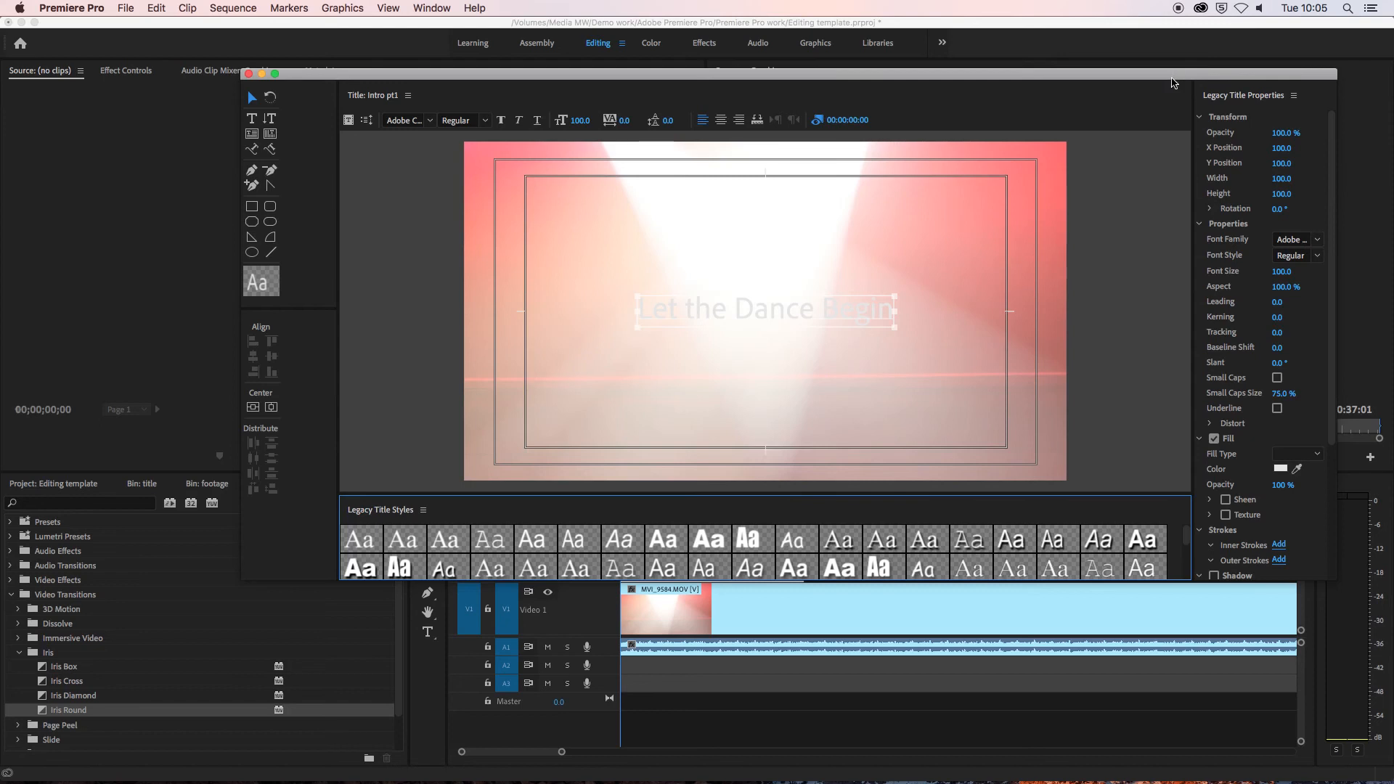
drag(1171, 81, 1038, 80)
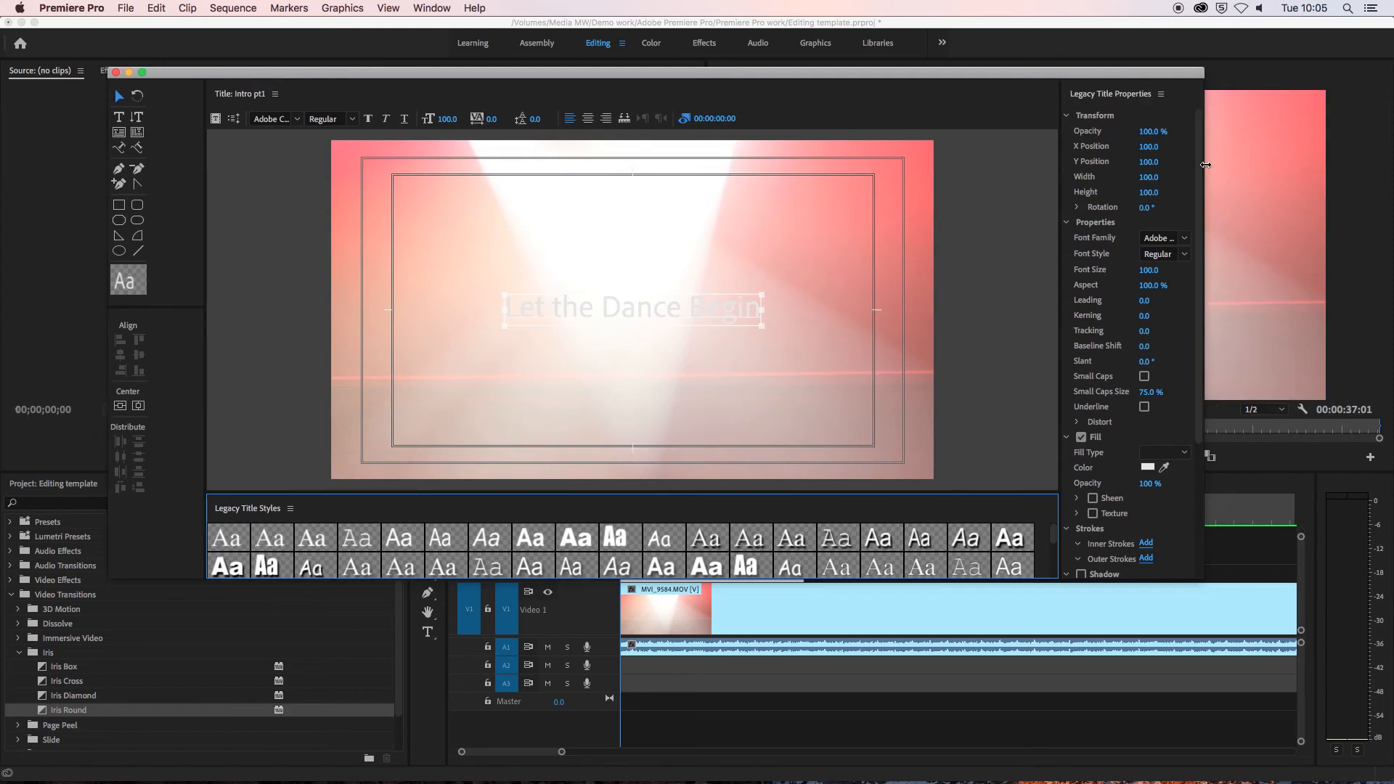
drag(1202, 165, 1273, 166)
drag(1120, 187, 1014, 185)
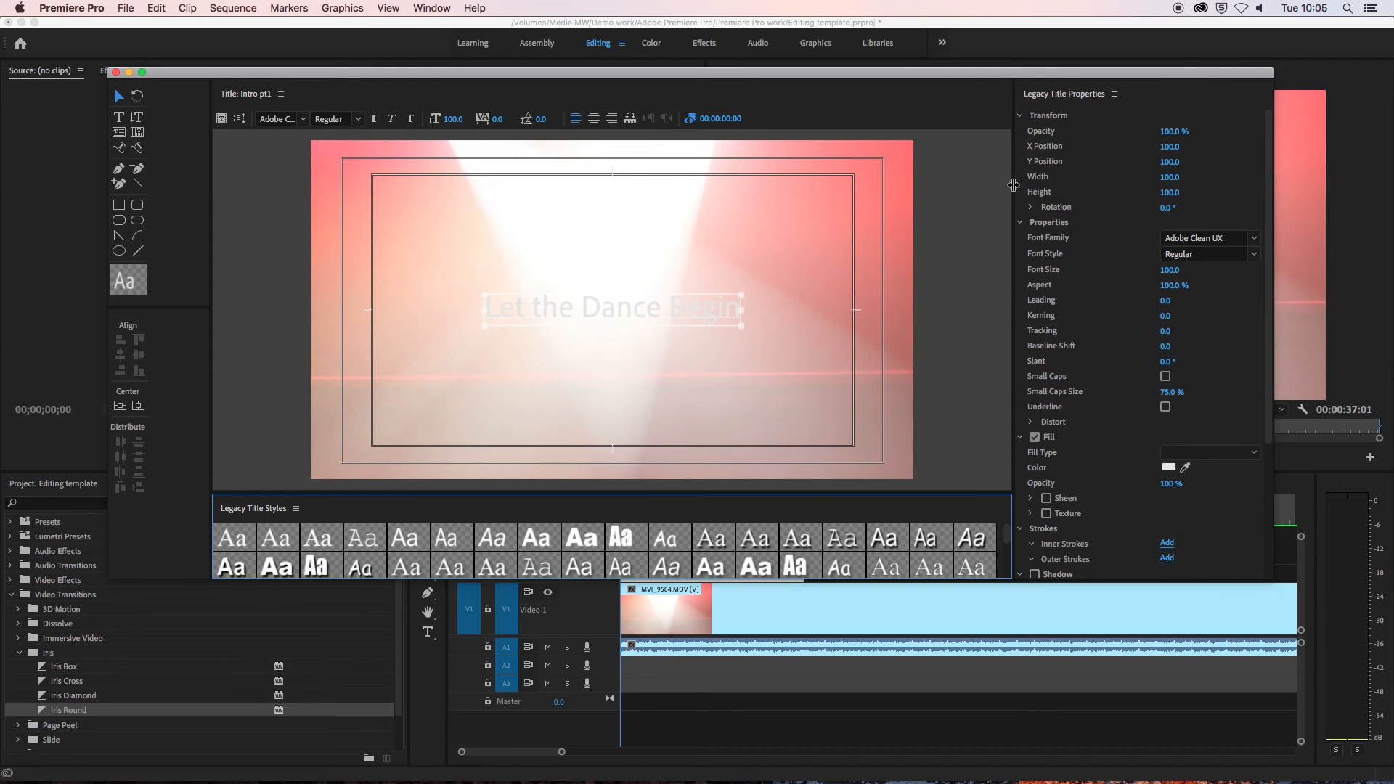
Set the fill colour of the "Let the Dance Begin" title text to black (000000)
click(1169, 469)
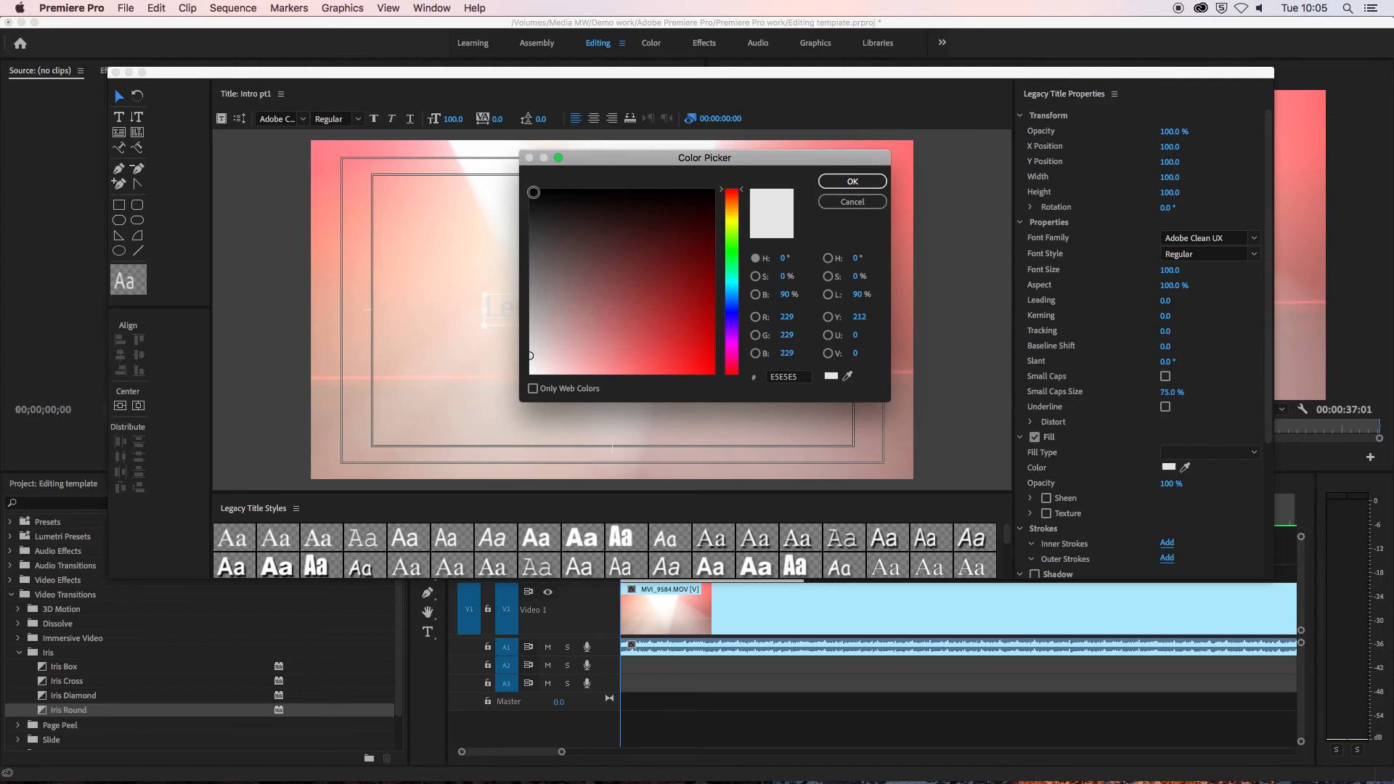
click(534, 192)
click(839, 182)
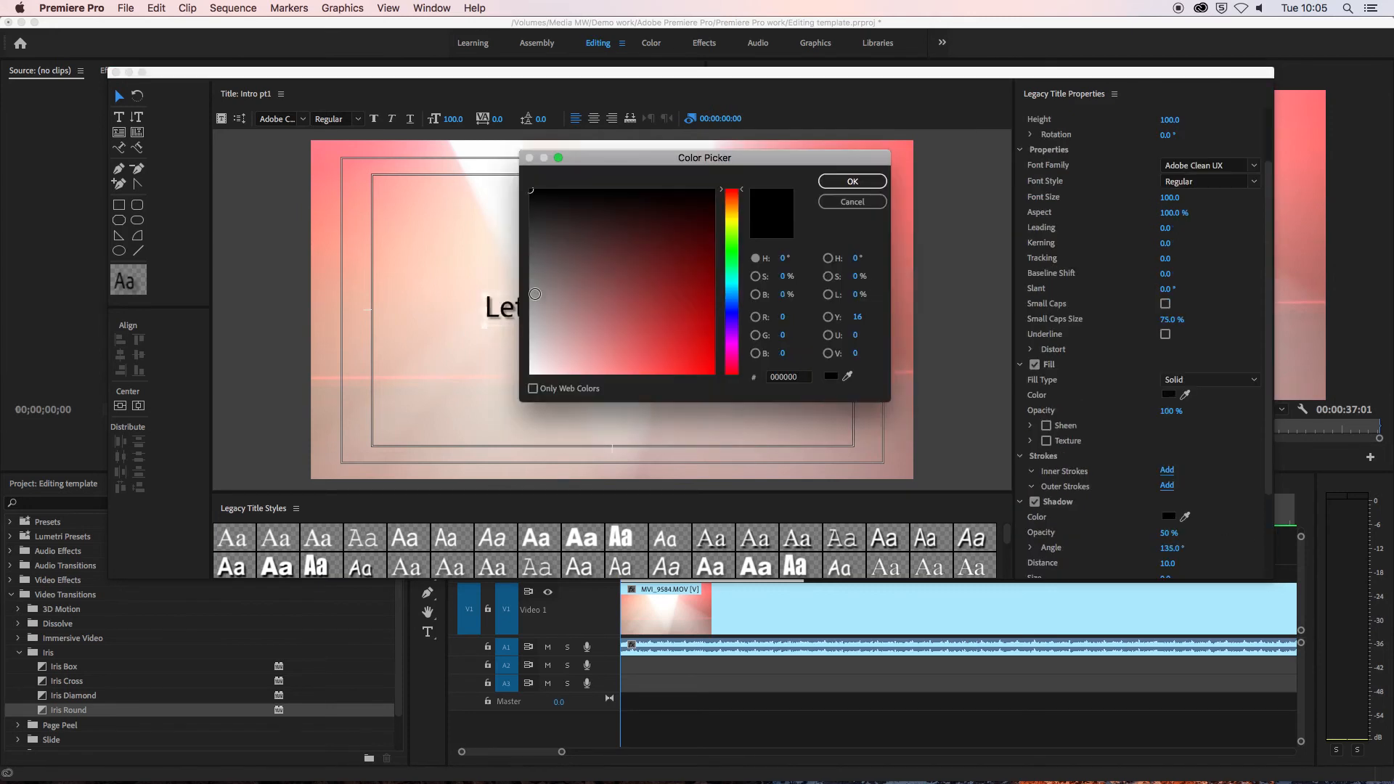
Give the title text a shadow with a mid-grey colour and close the title editor
click(535, 294)
click(853, 183)
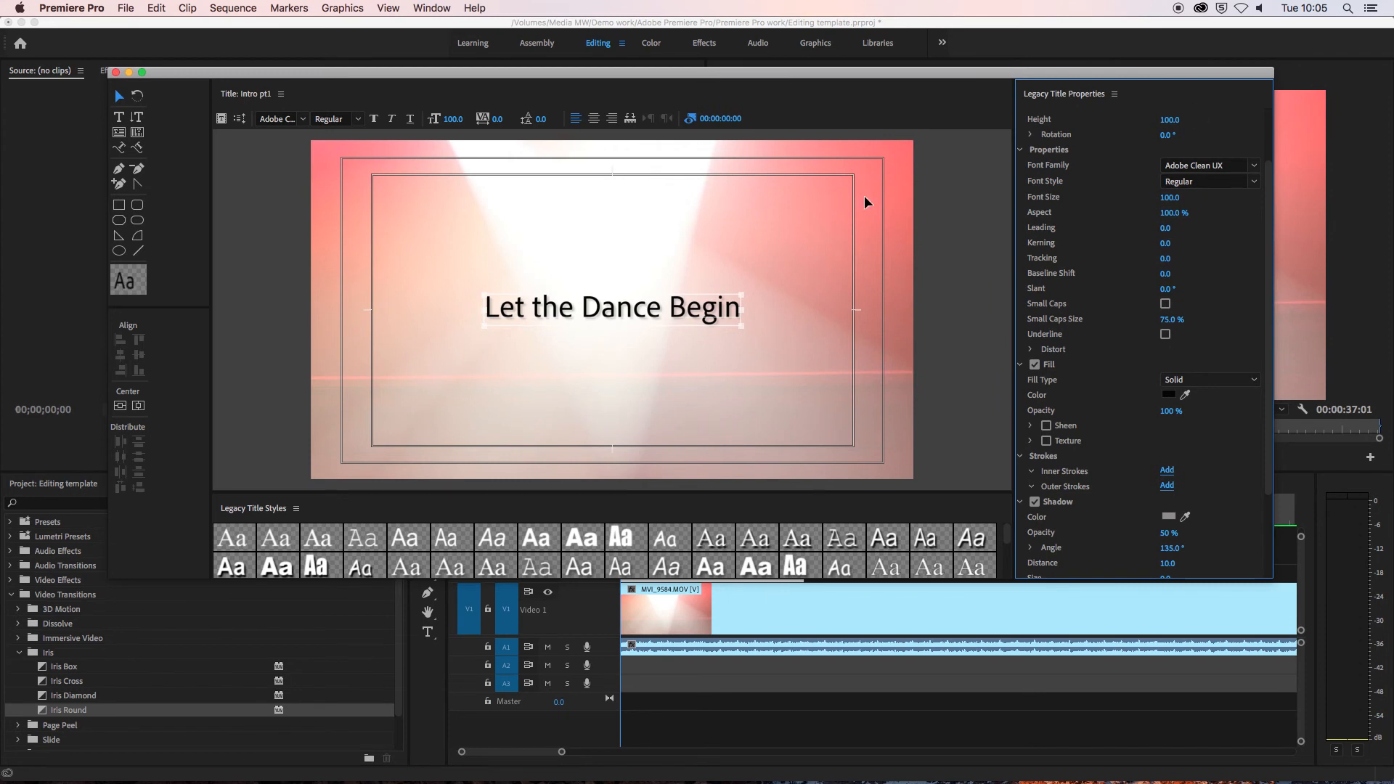
click(114, 72)
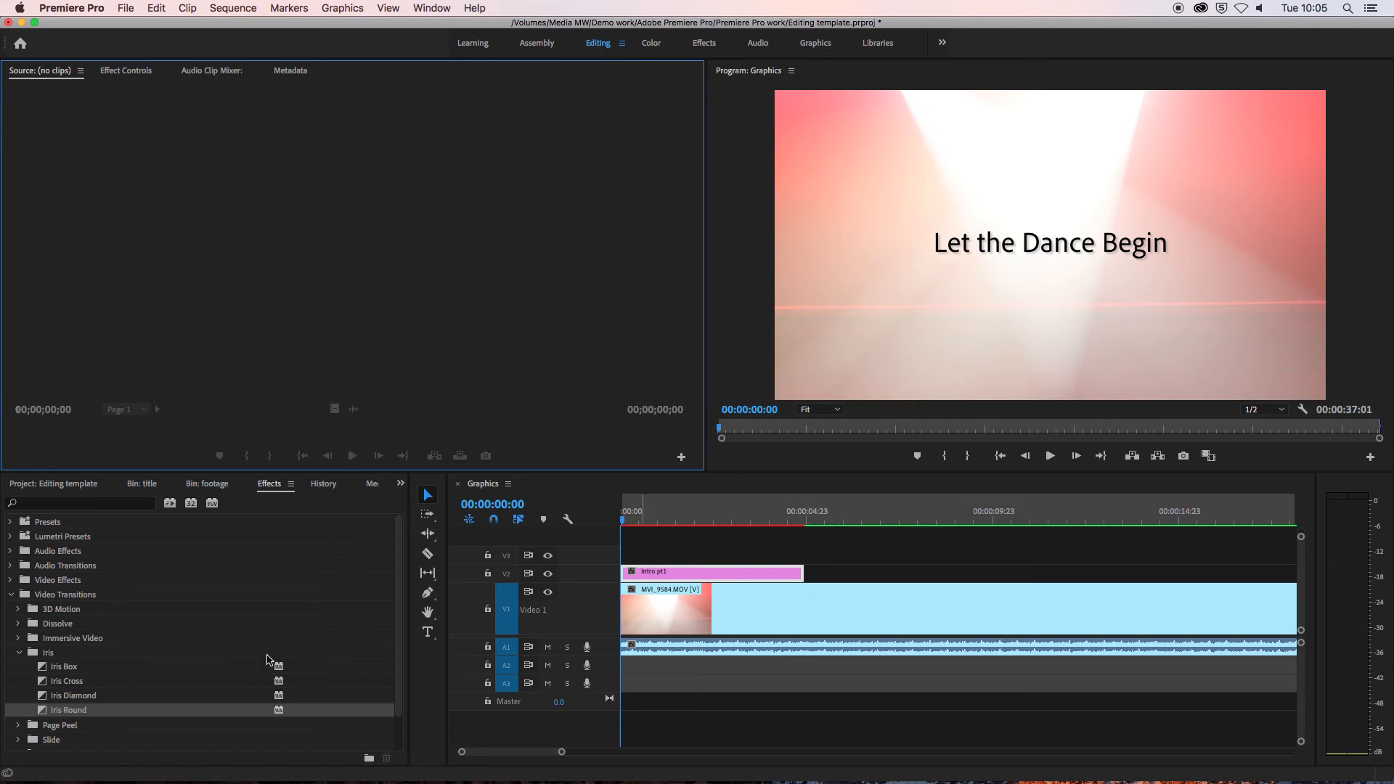
Collapse the video transitions list and show the Intro pt1 clip's effect controls with Motion and Opacity expanded
click(11, 595)
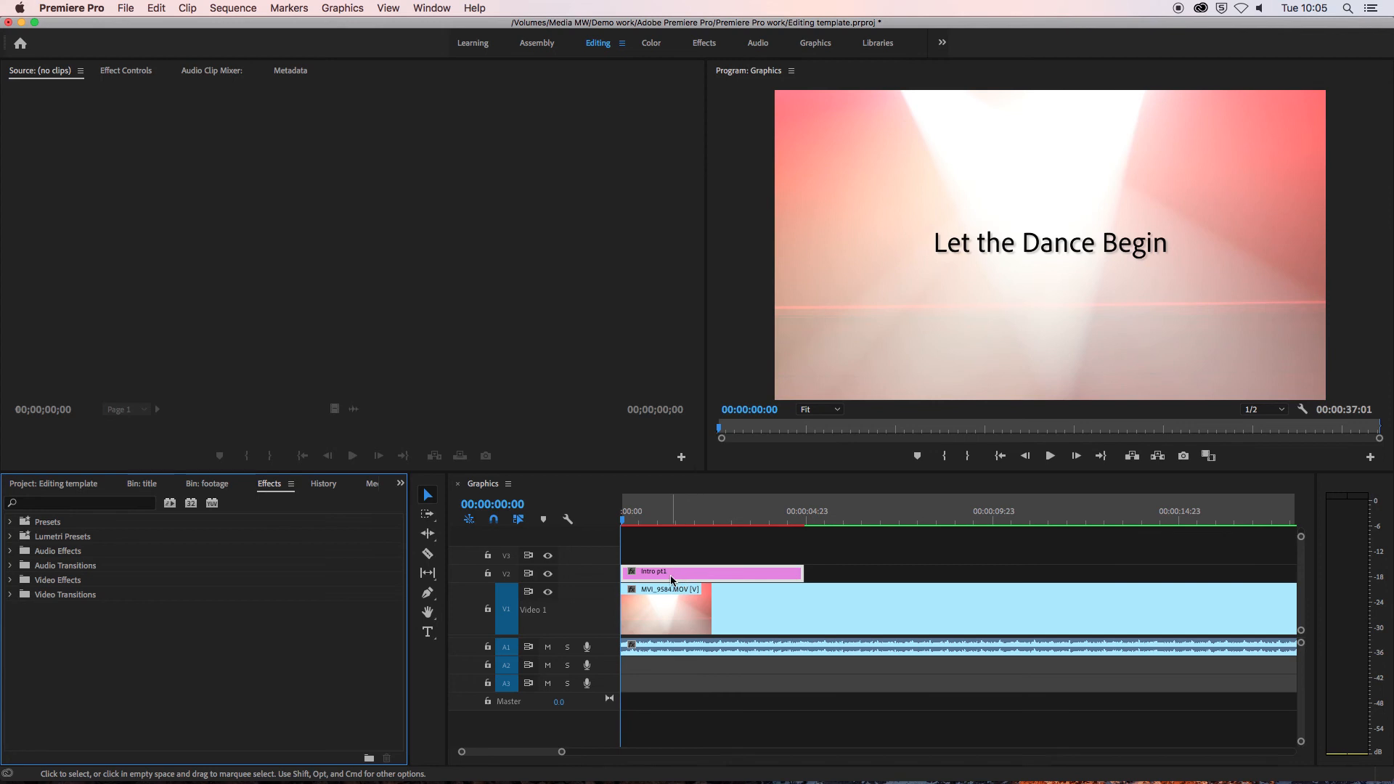
click(132, 71)
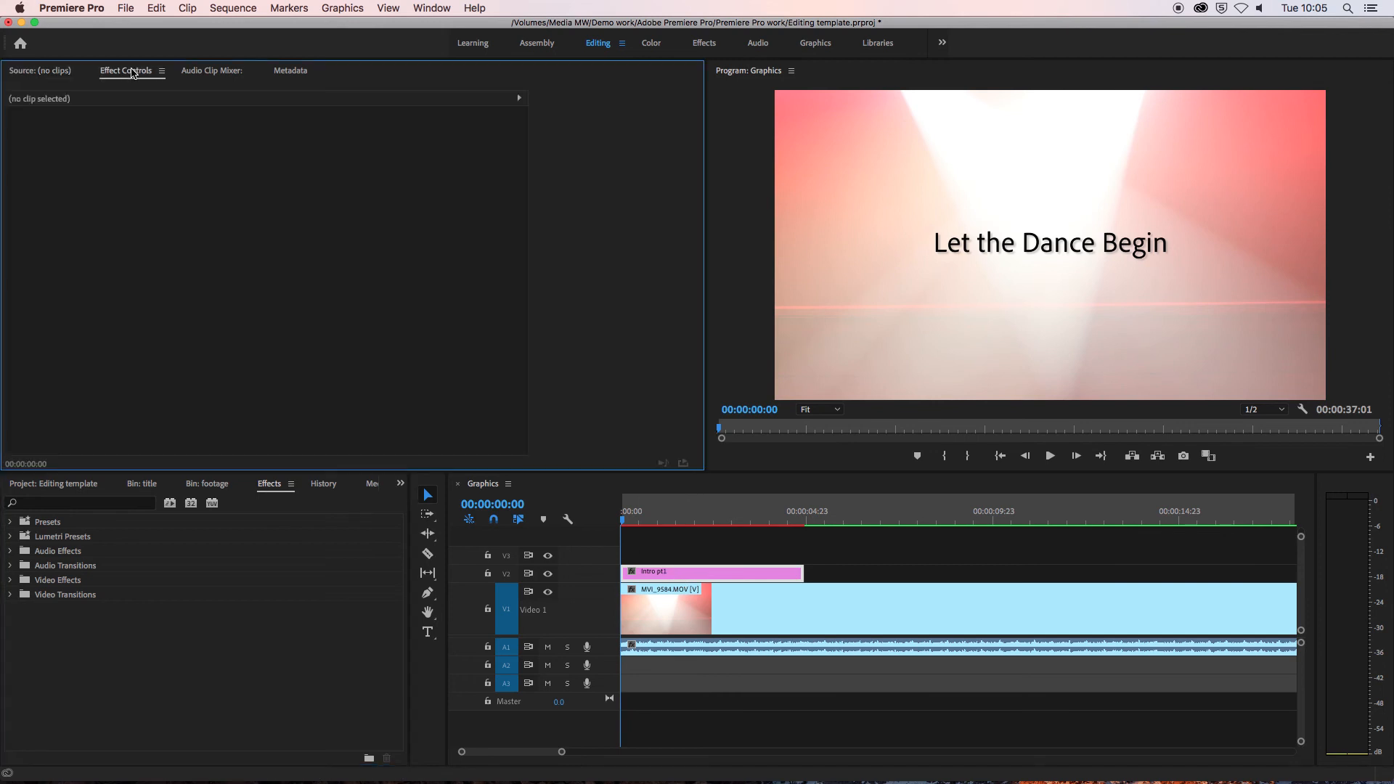
click(679, 579)
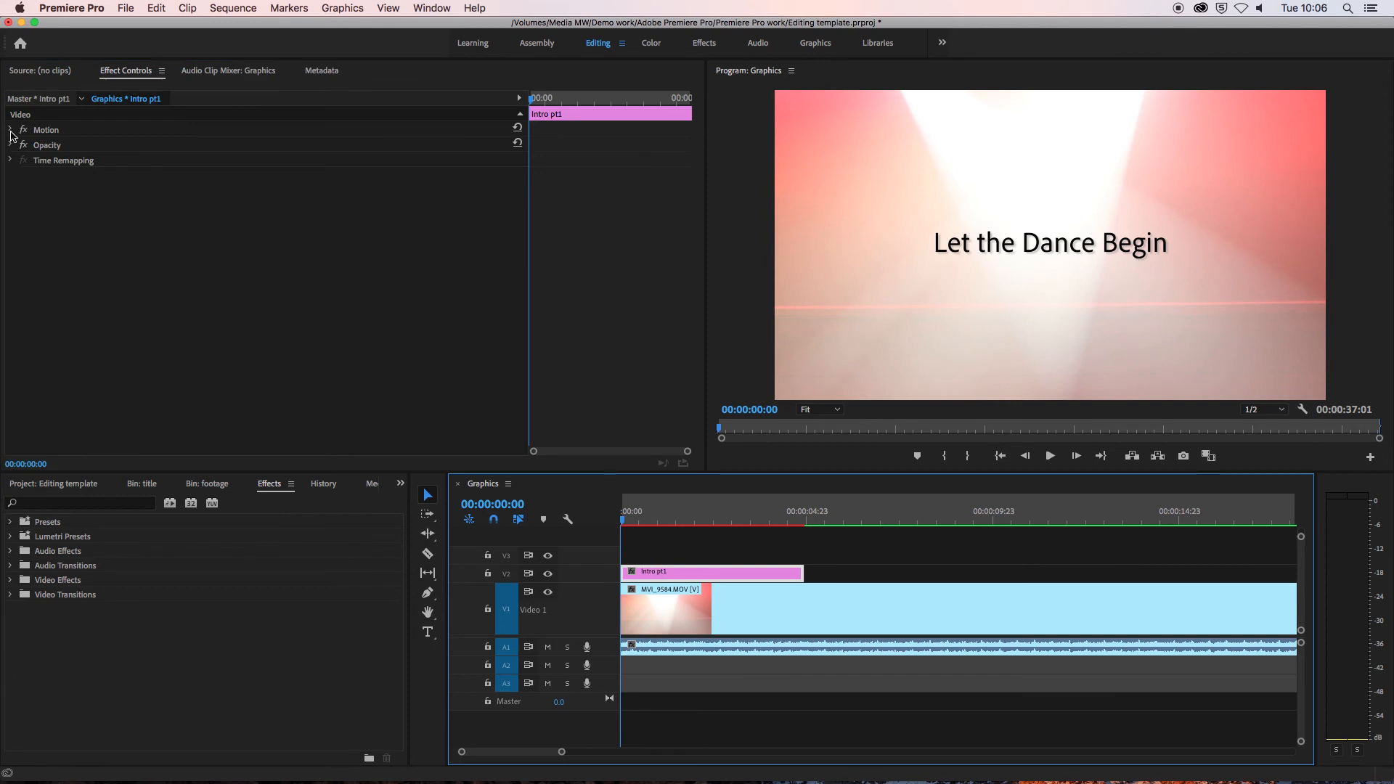
click(11, 129)
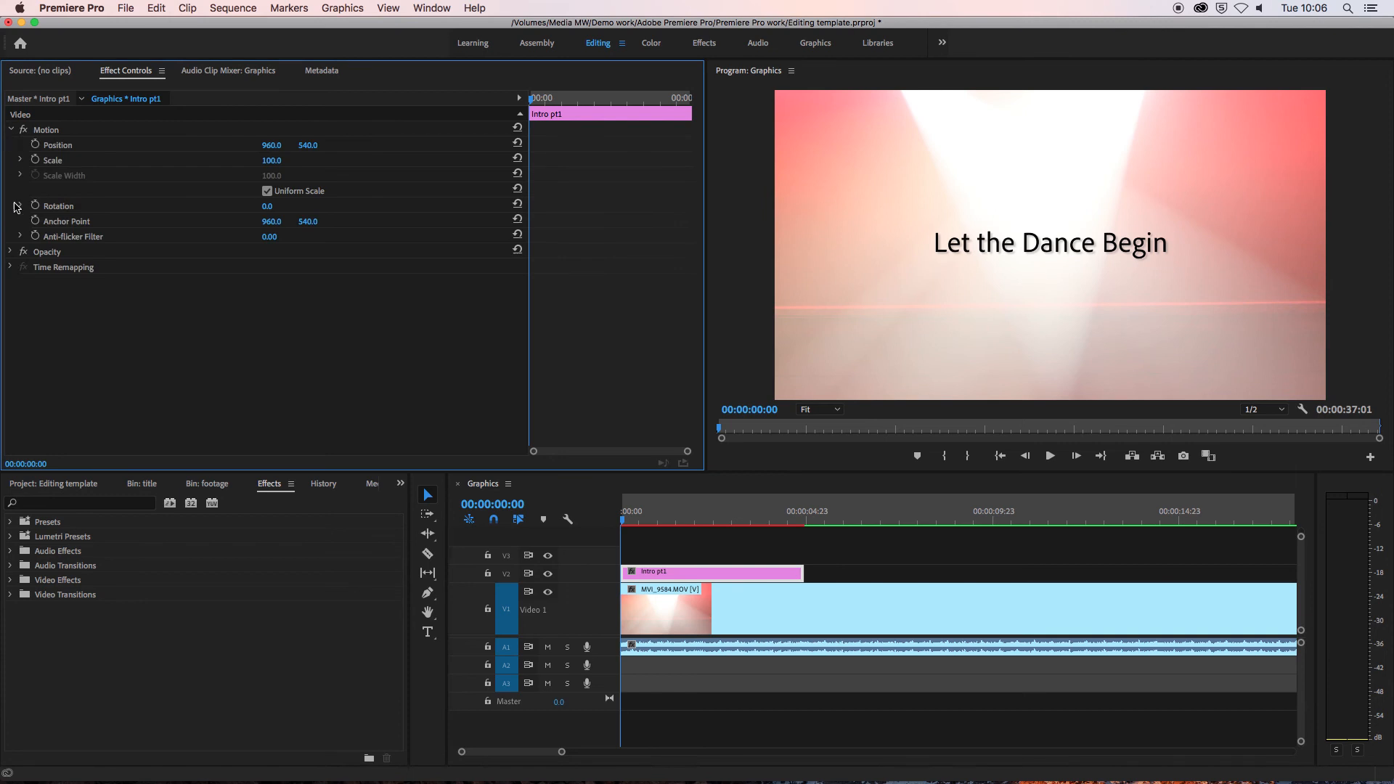
click(10, 253)
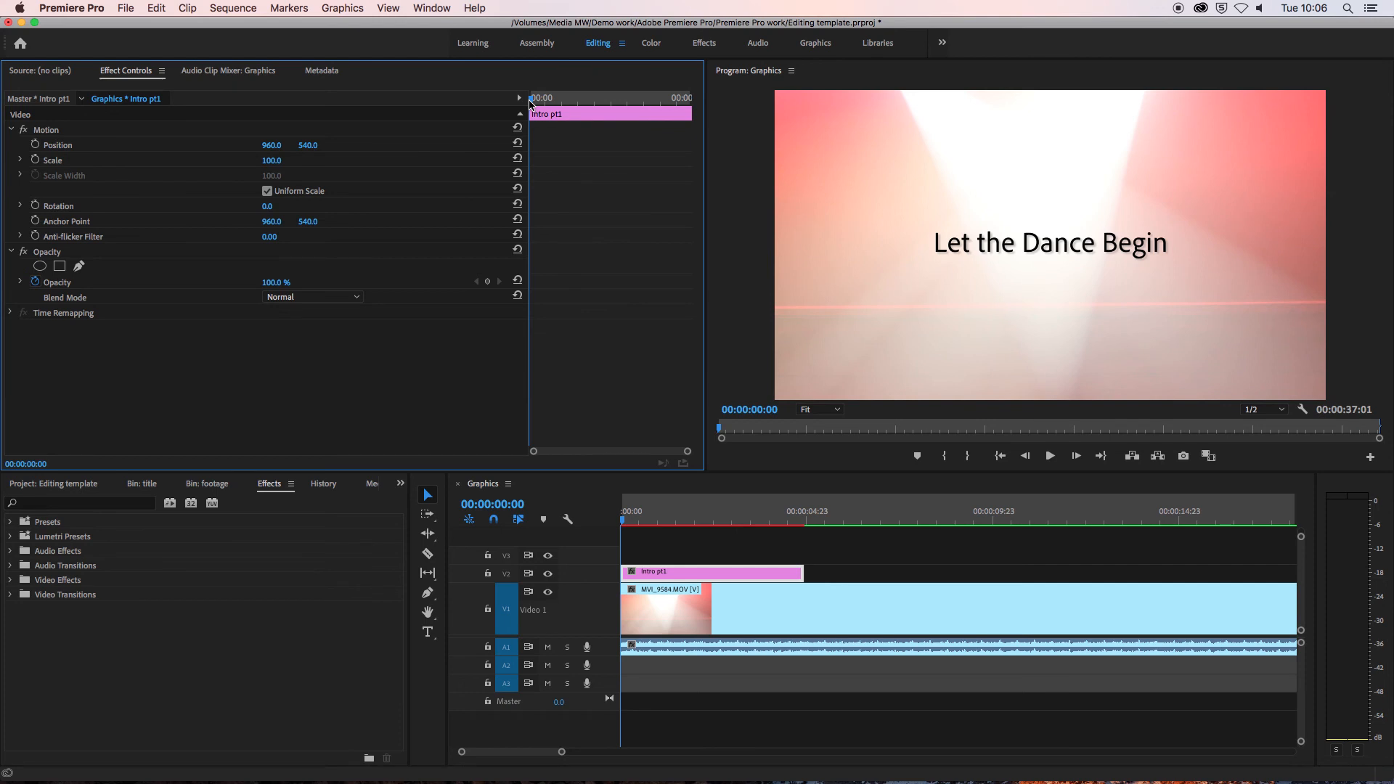
Enable Position keyframing at the start of the Intro pt1 clip and set the horizontal position to -134
click(36, 145)
drag(271, 145, 1, 146)
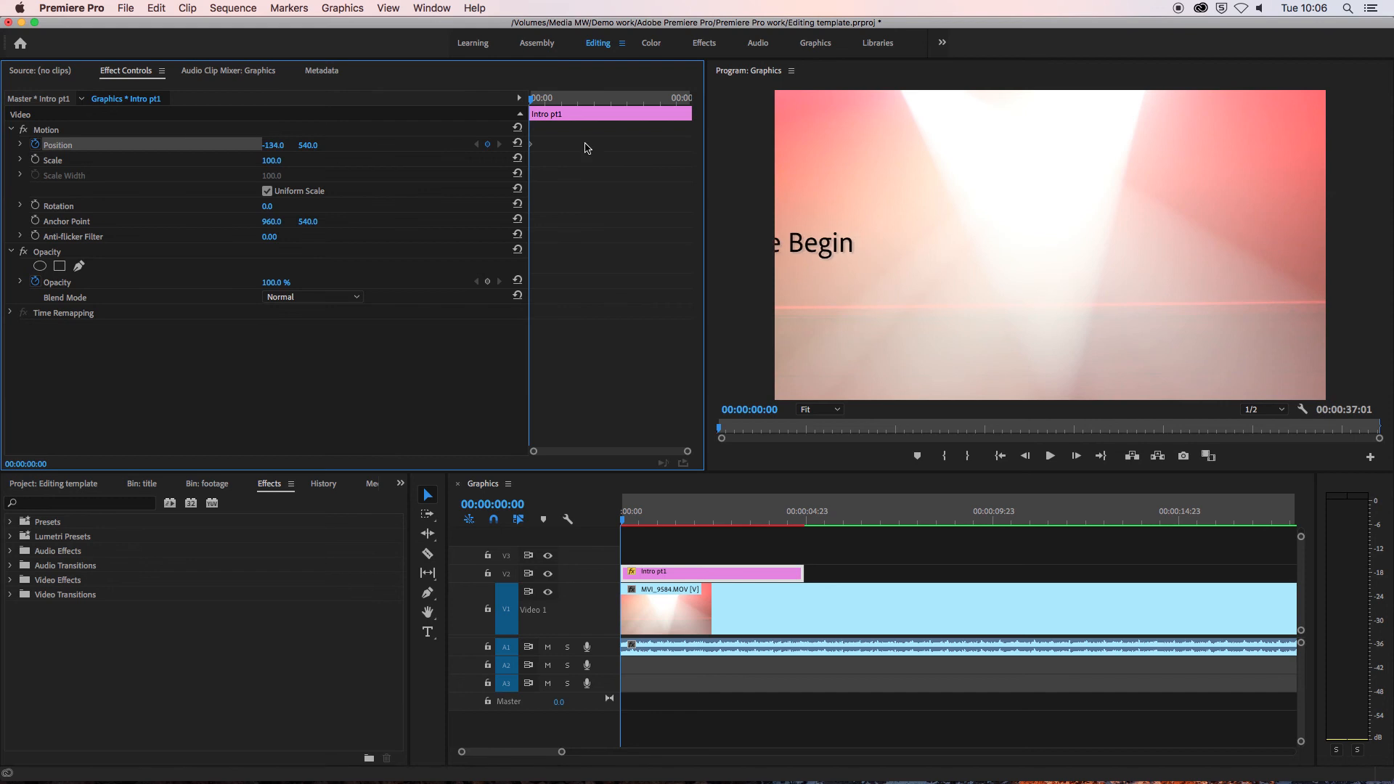
Add a second Position keyframe at 00:00:03:14 with the horizontal position at 953, and play back the title's movement
drag(532, 103, 647, 106)
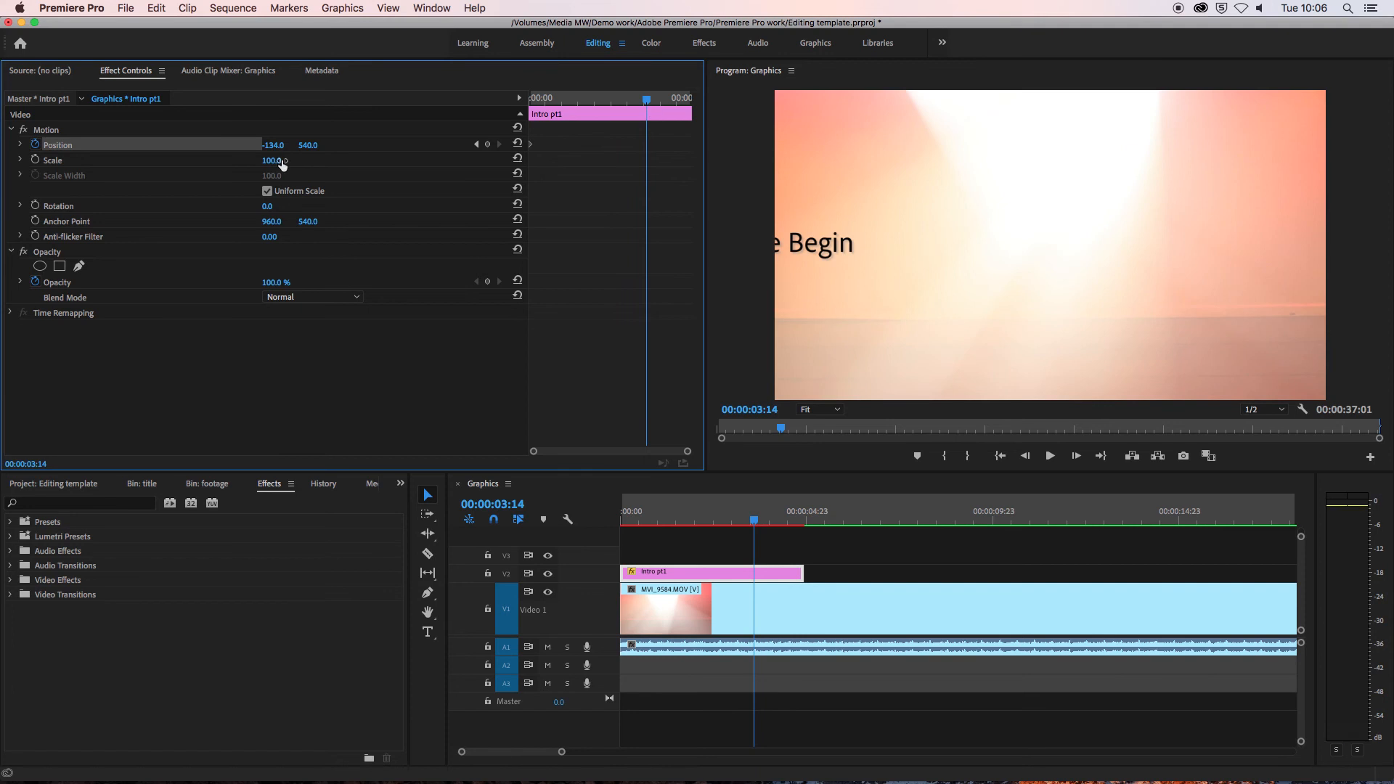
click(488, 144)
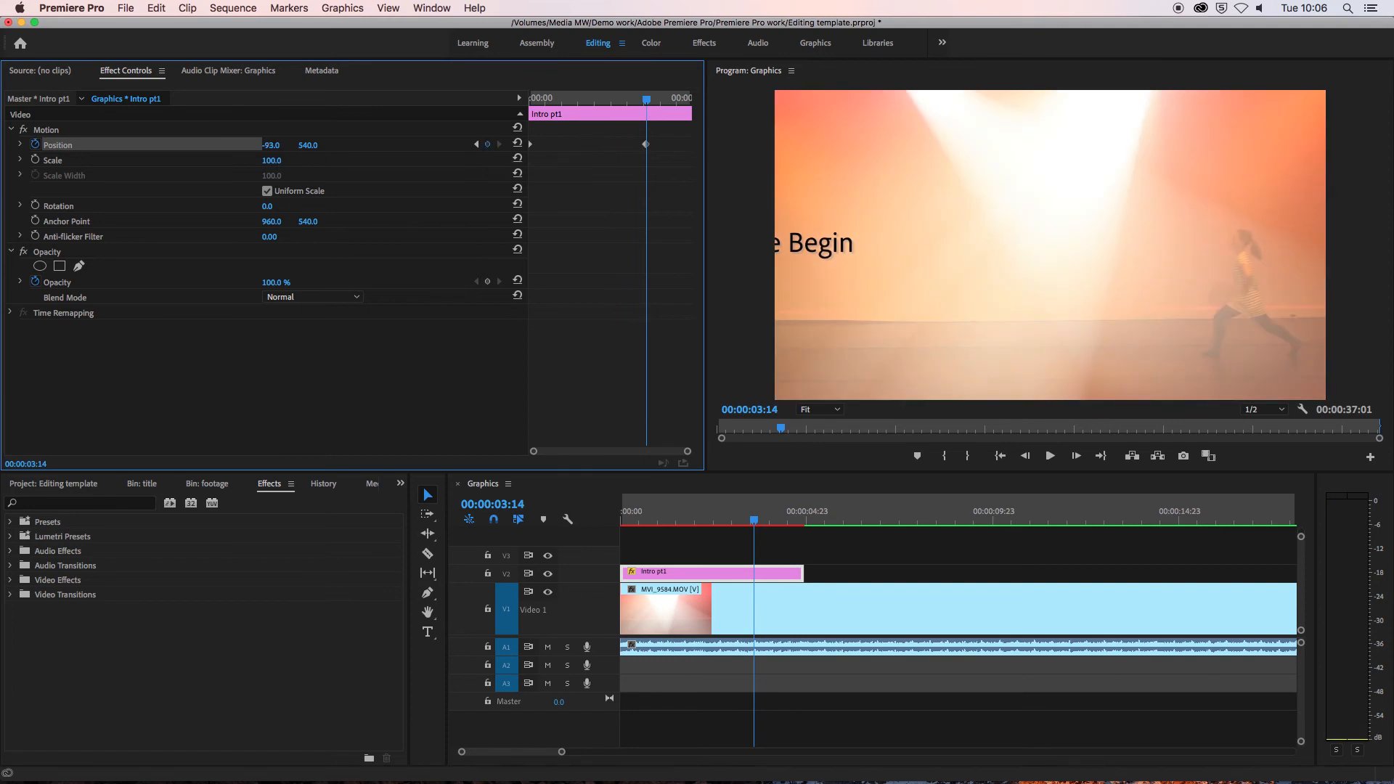
drag(271, 146, 979, 145)
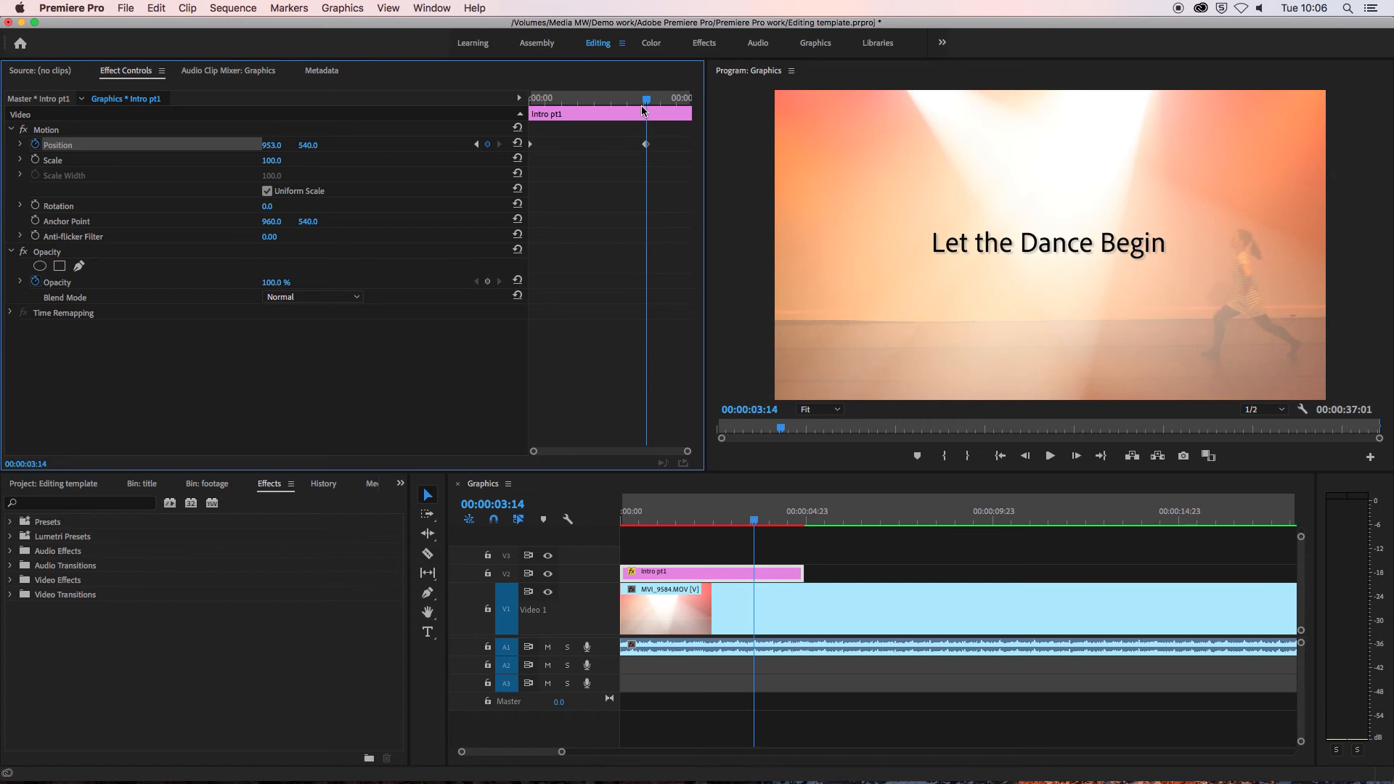
drag(647, 100, 472, 127)
key(space)
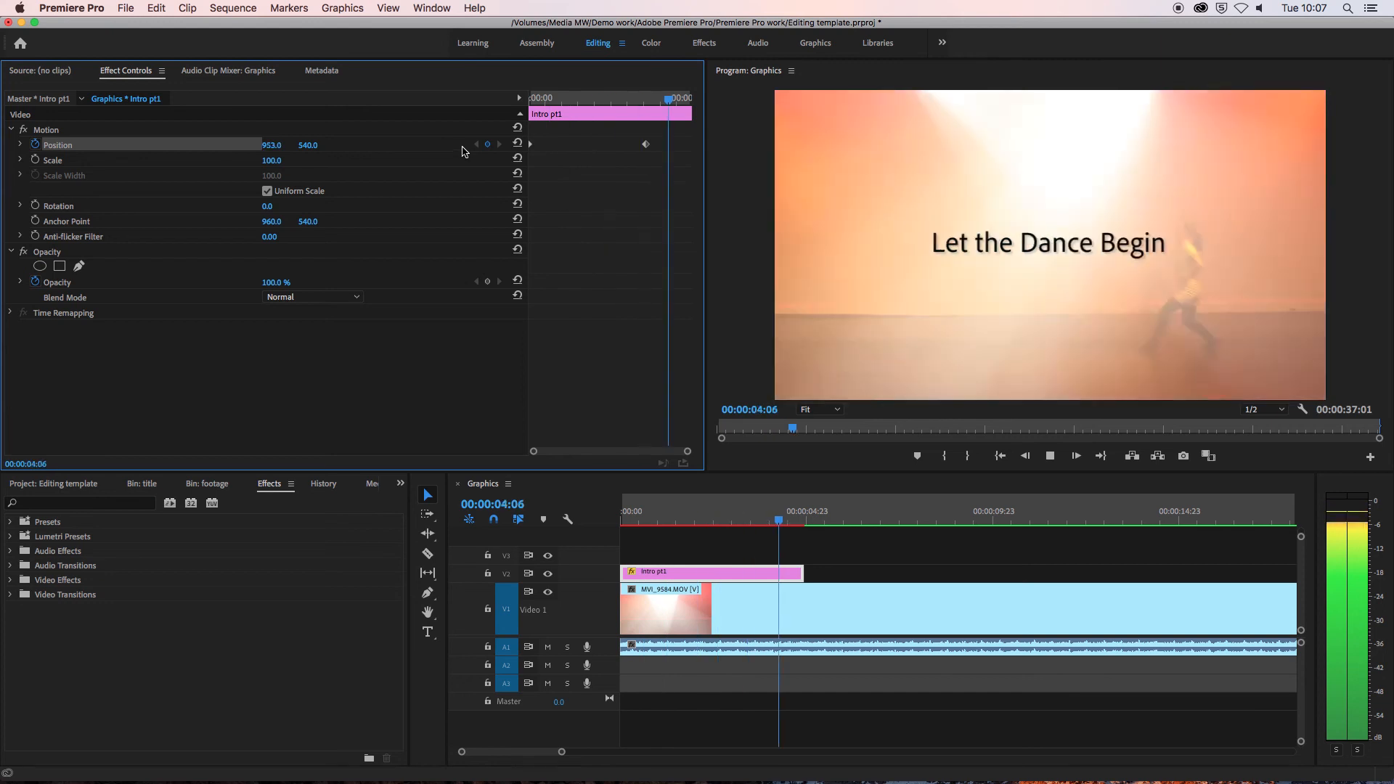
key(space)
Keyframe the title's Scale from 33 at the start of the clip to 100 at 00:00:03:13
drag(679, 98, 530, 98)
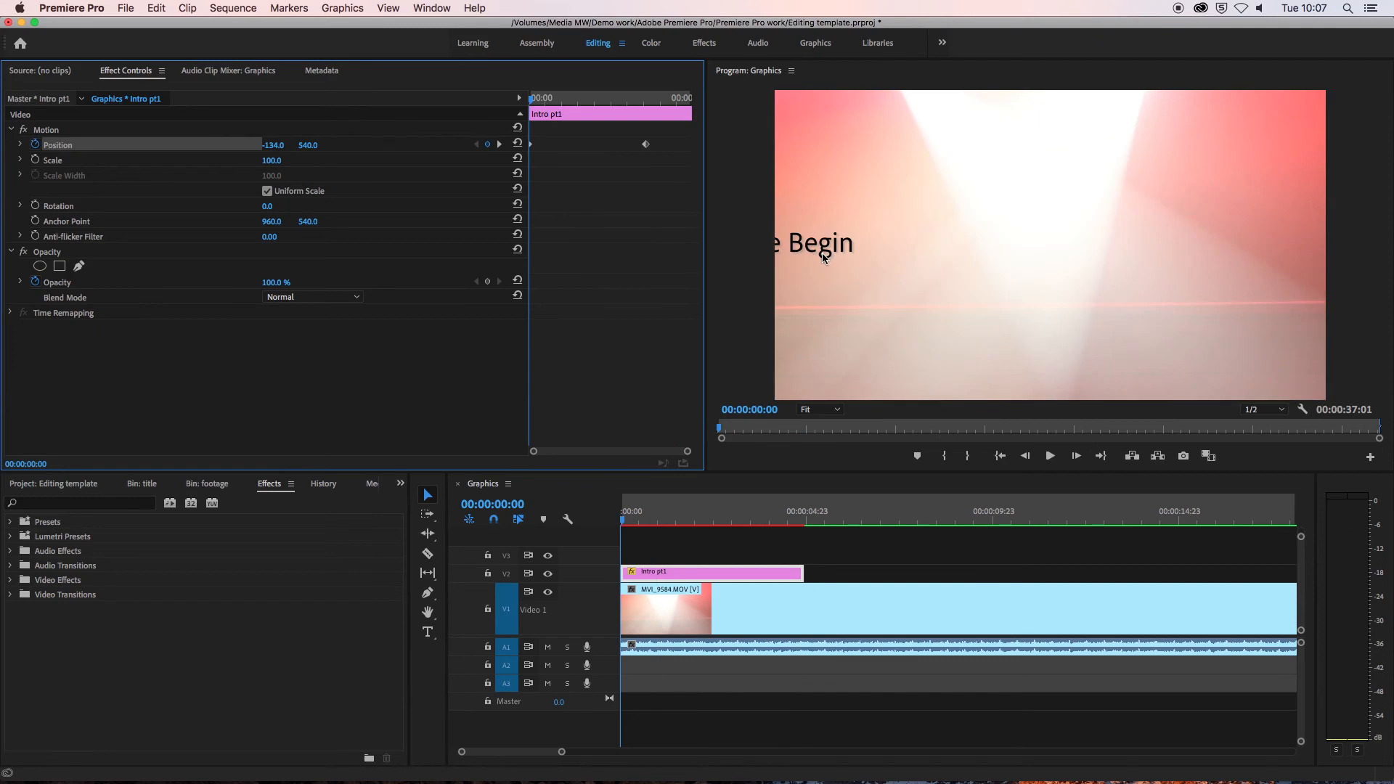
click(36, 160)
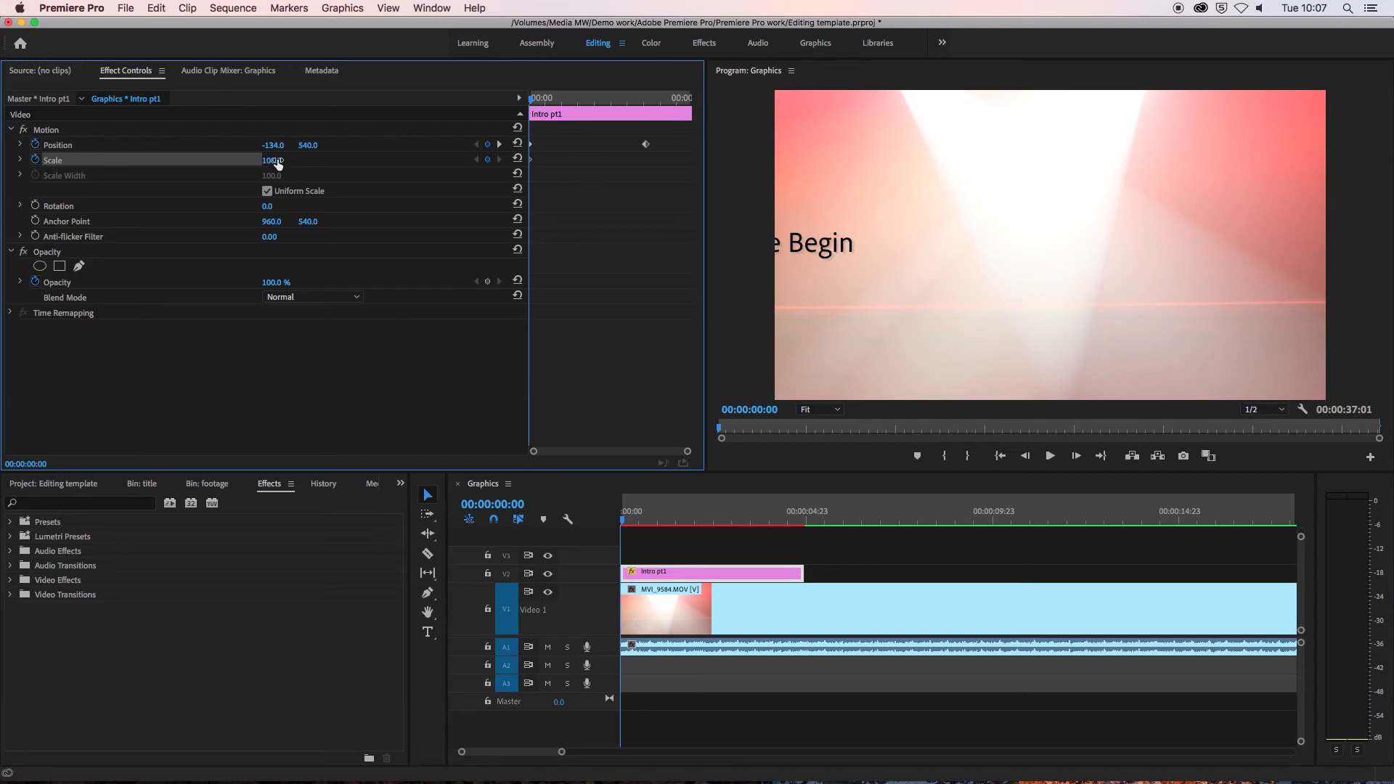
drag(278, 163, 229, 164)
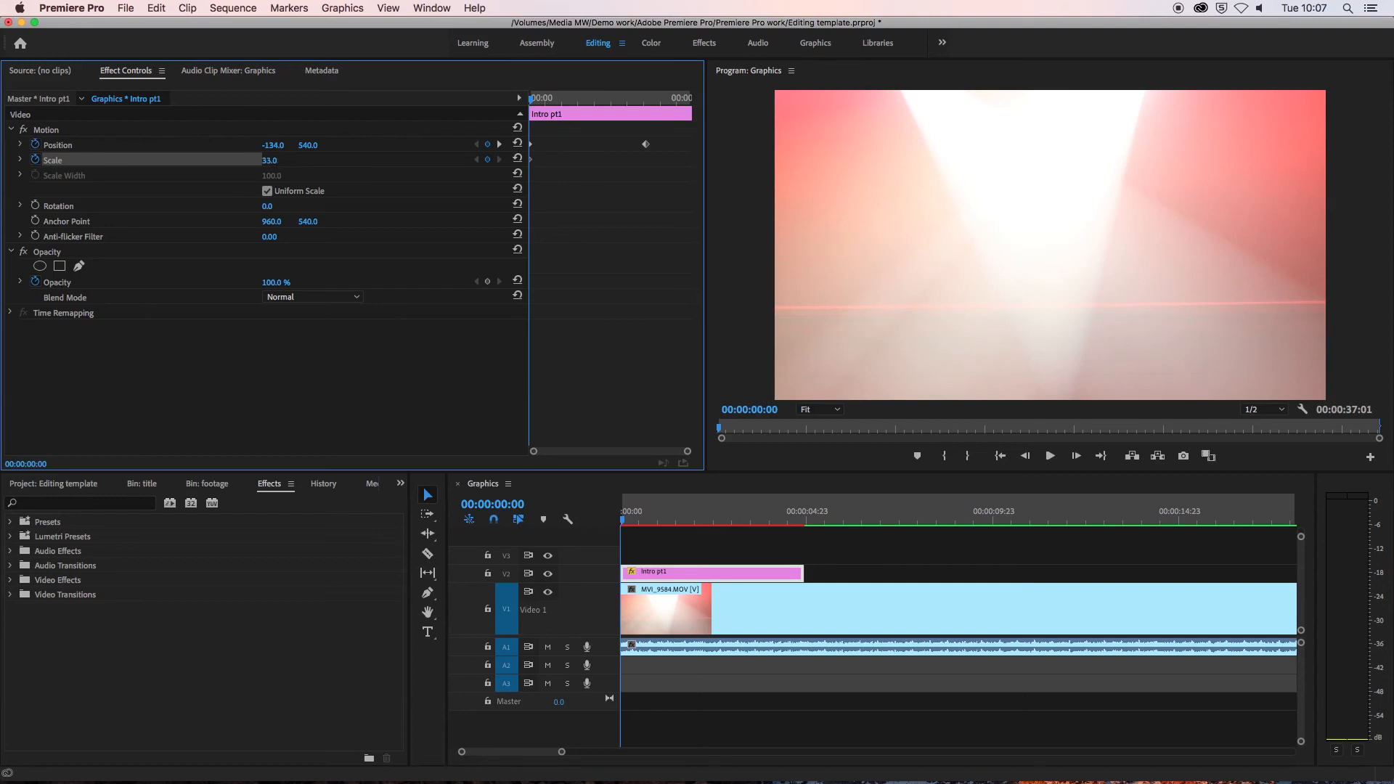
drag(532, 98, 647, 107)
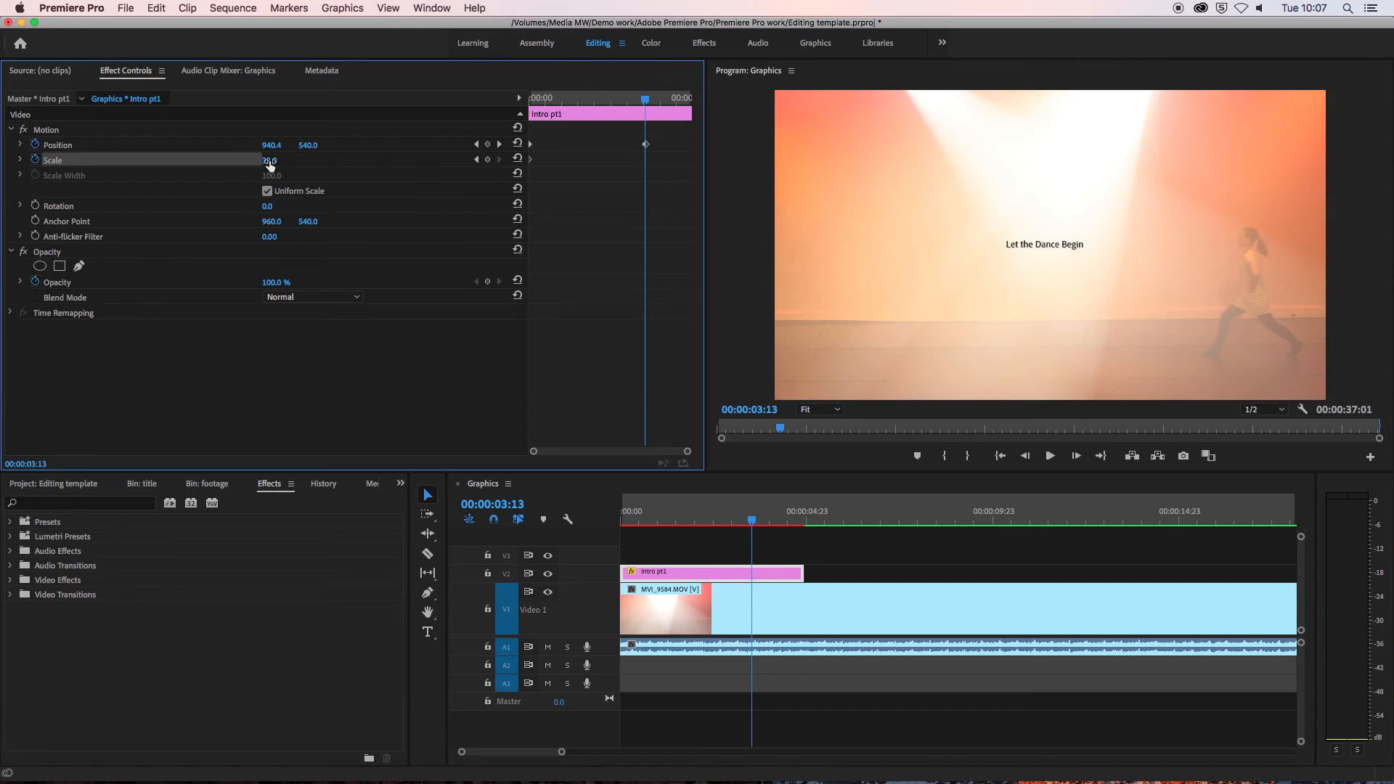
click(487, 159)
drag(288, 168, 336, 168)
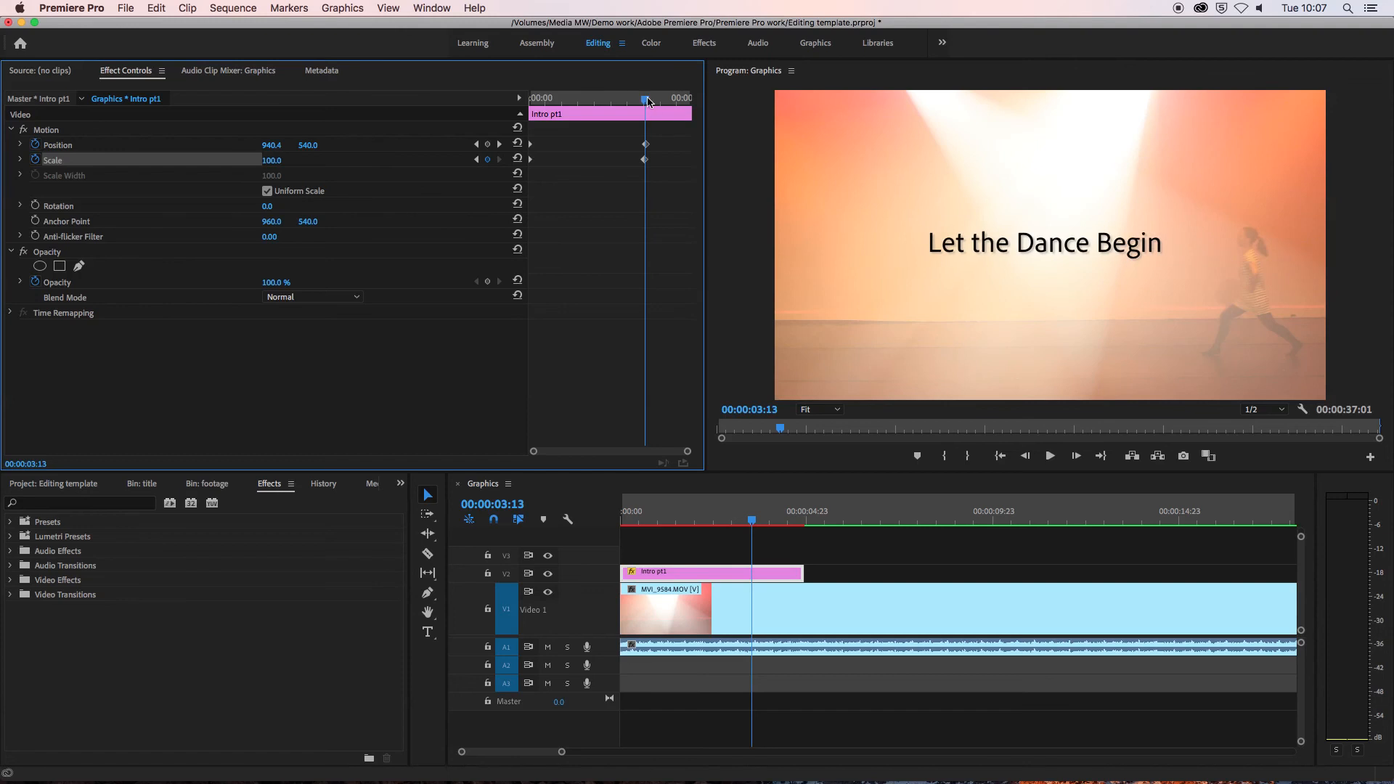
Play back the title's combined position and scale animation from the start of the sequence, and return to the beginning
key(Home)
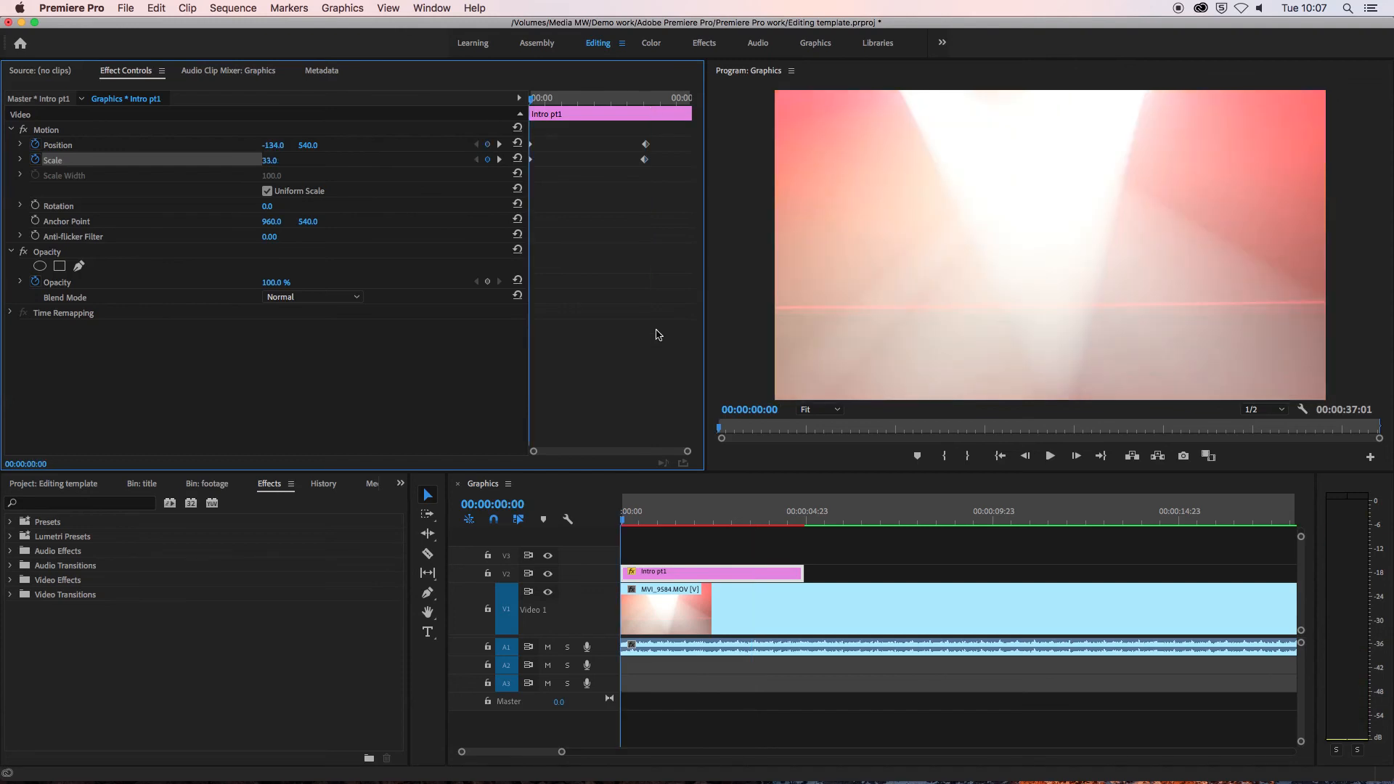
key(space)
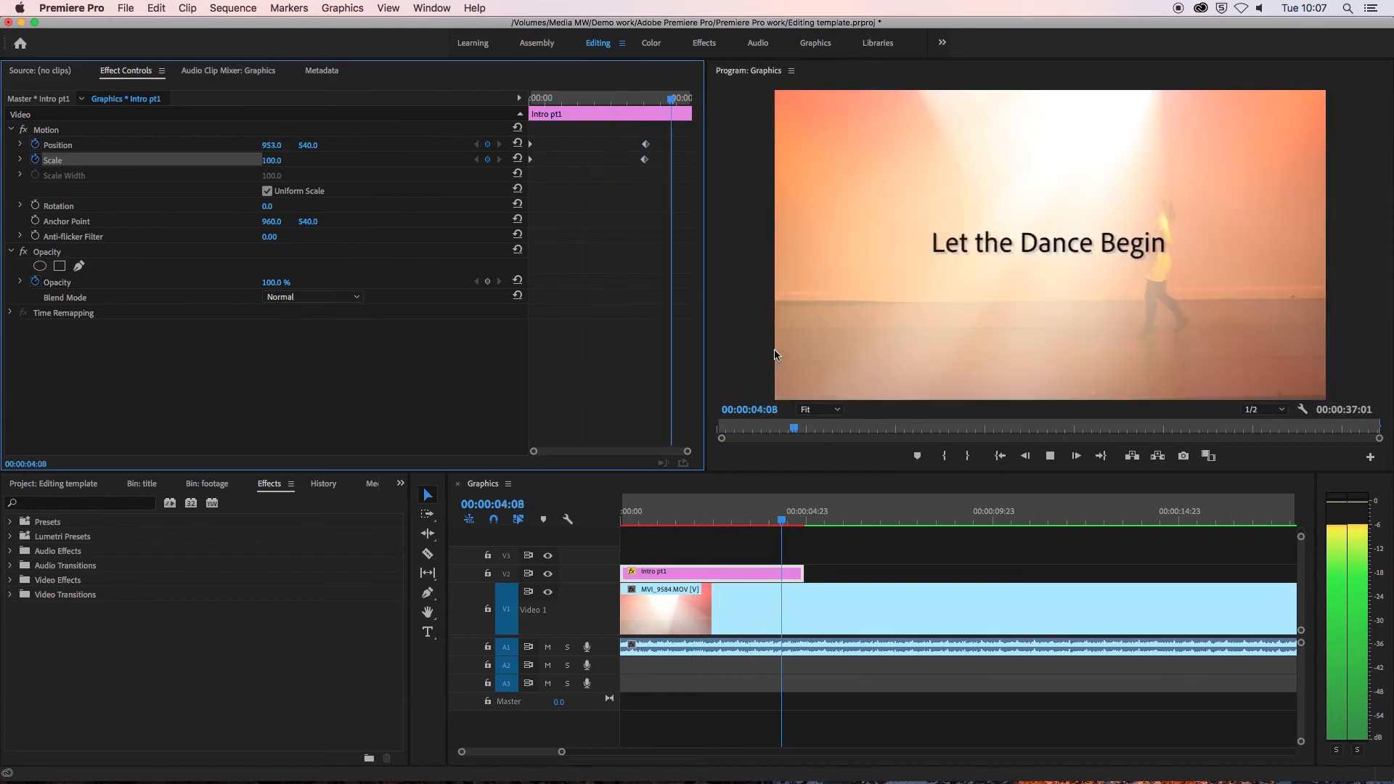
click(826, 522)
key(Home)
key(space)
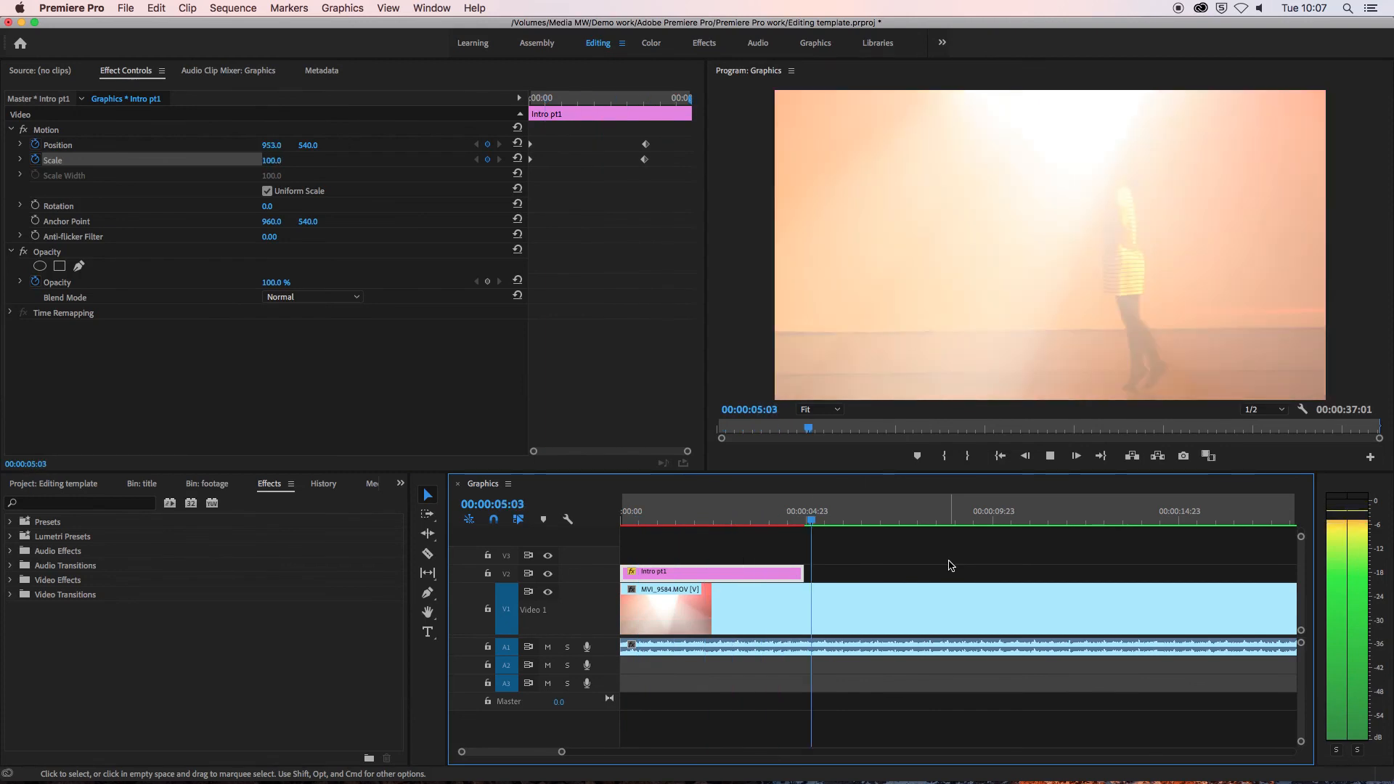
click(735, 517)
key(Home)
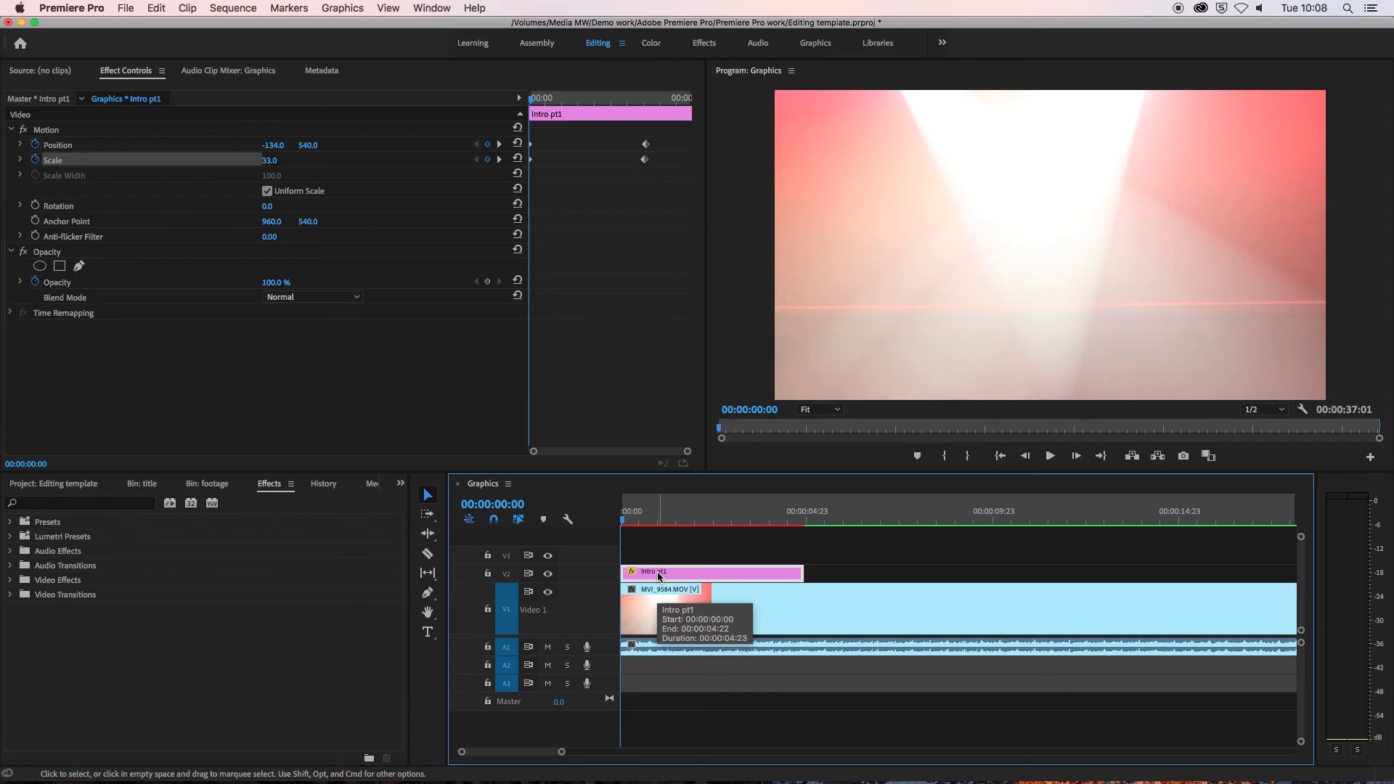
Move the Intro pt1 clip up to track V3, and place the playhead at 00:00:04:22 with the MVI_9584.MOV clip selected
drag(659, 576, 672, 559)
click(701, 614)
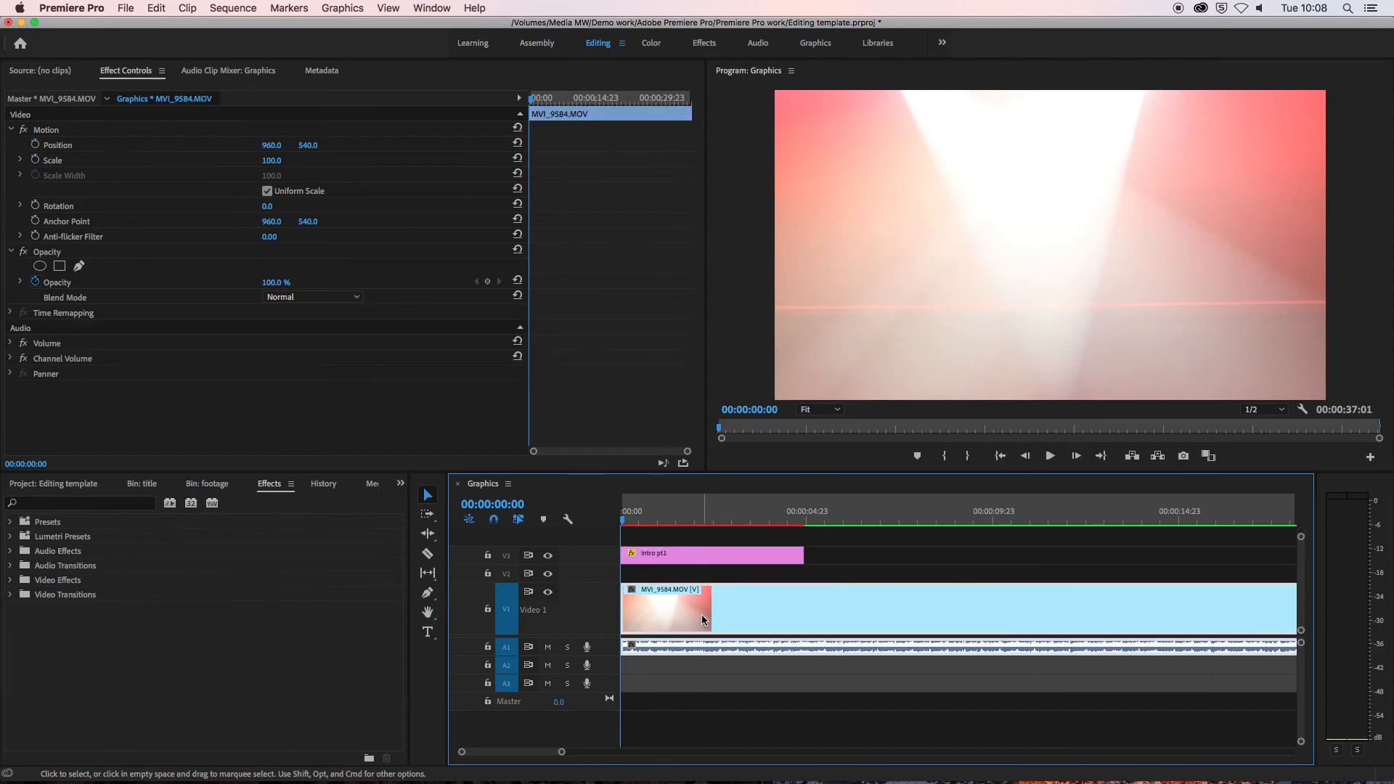
drag(623, 520, 805, 527)
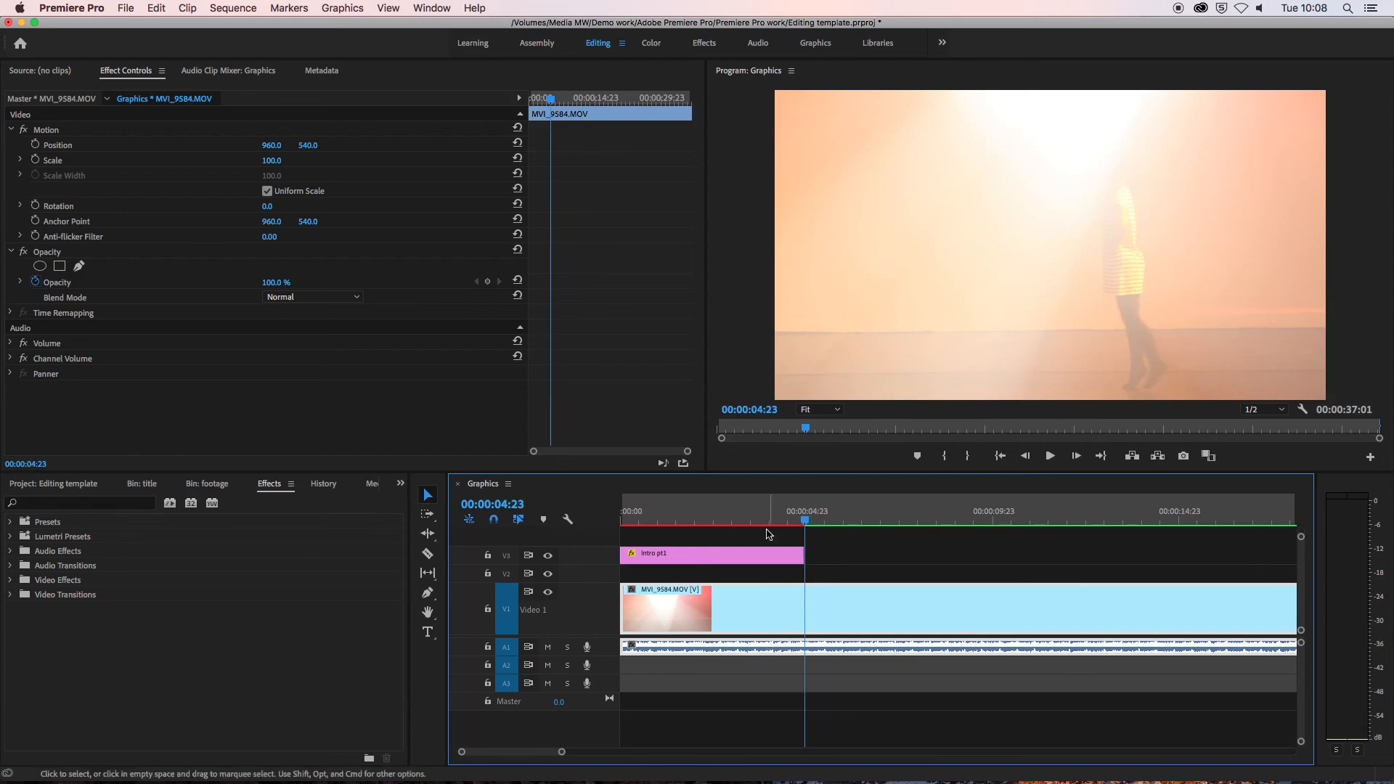
click(723, 520)
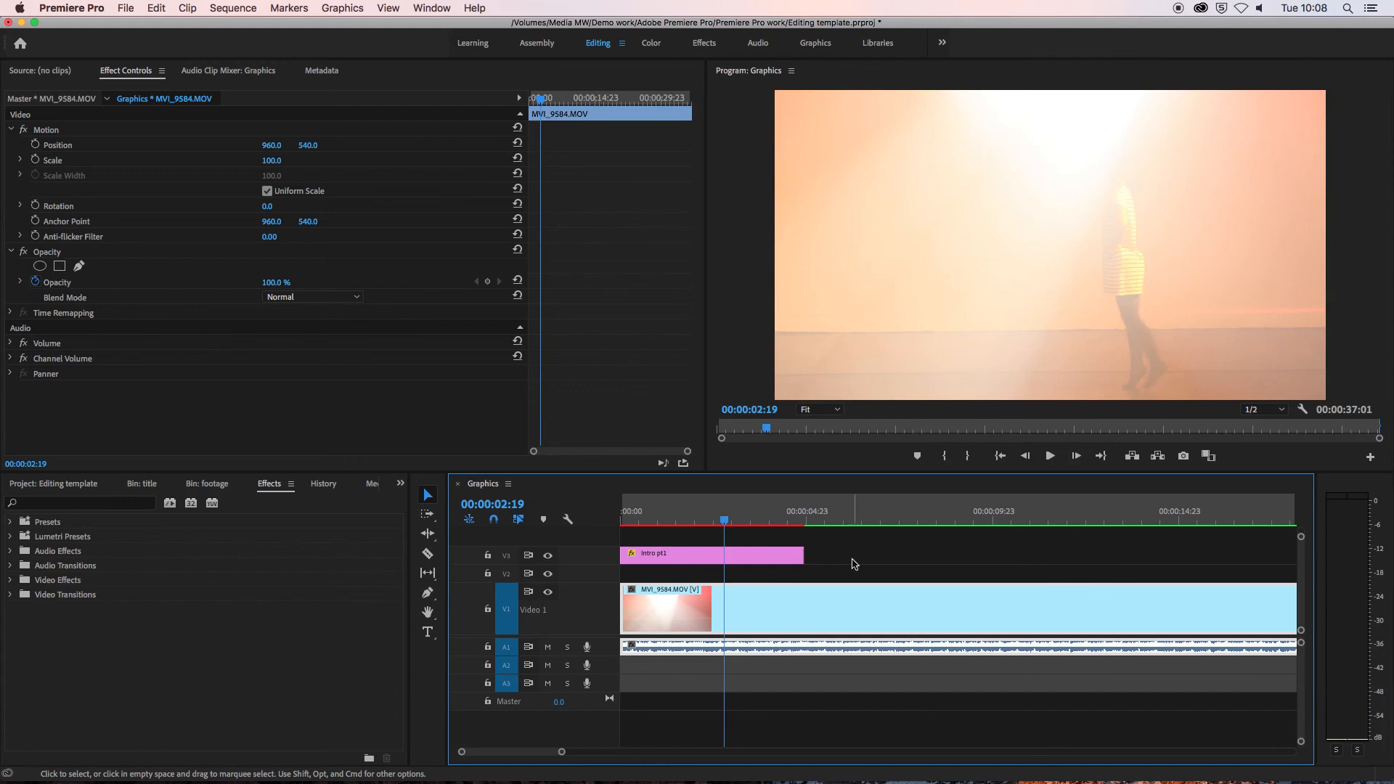
click(793, 521)
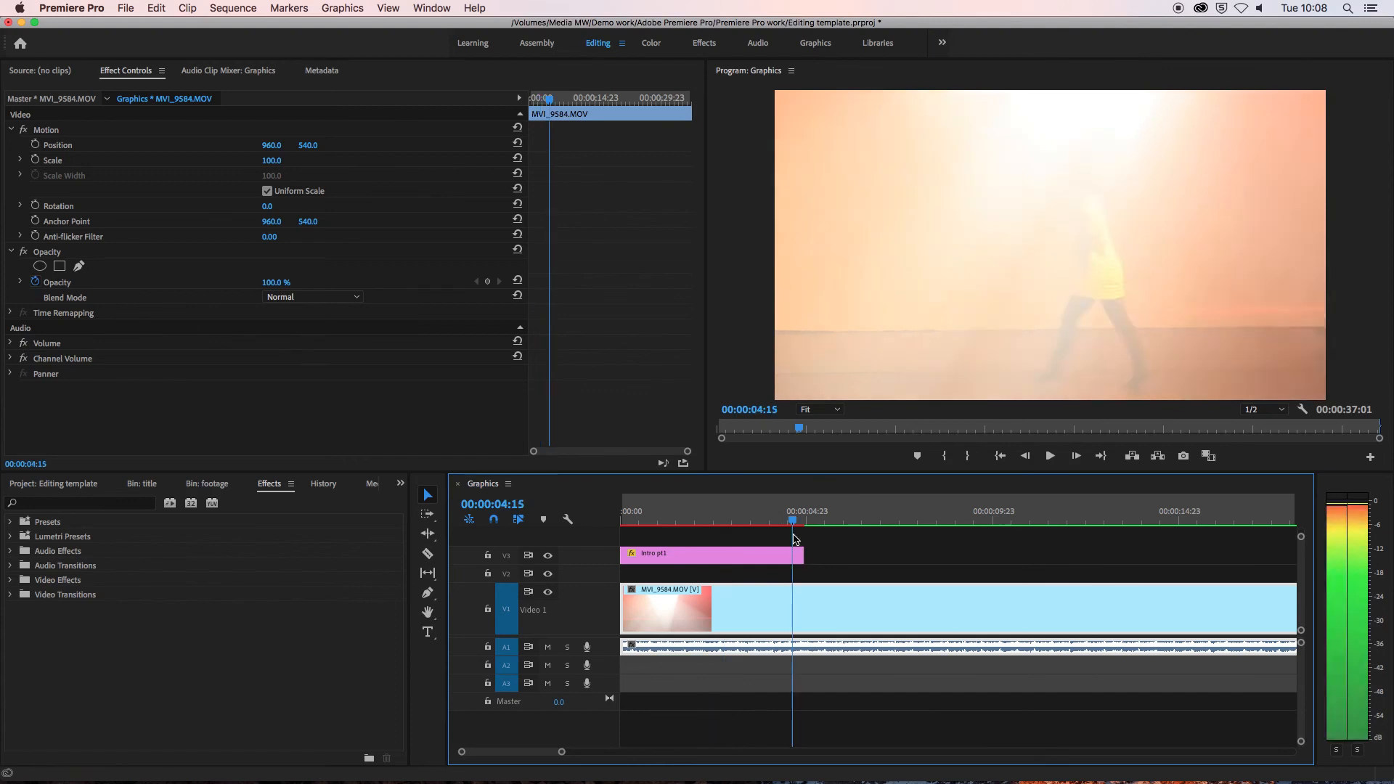
drag(793, 535, 786, 541)
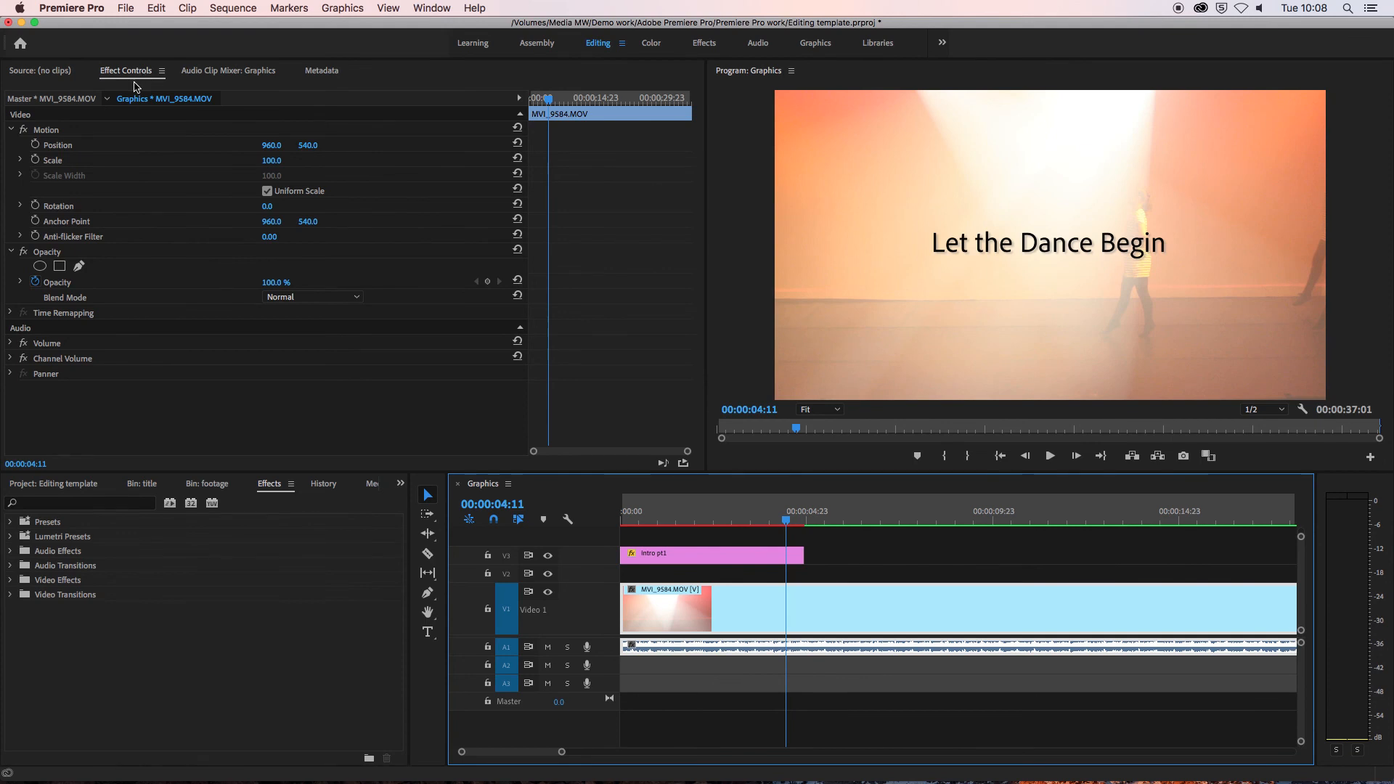
click(802, 522)
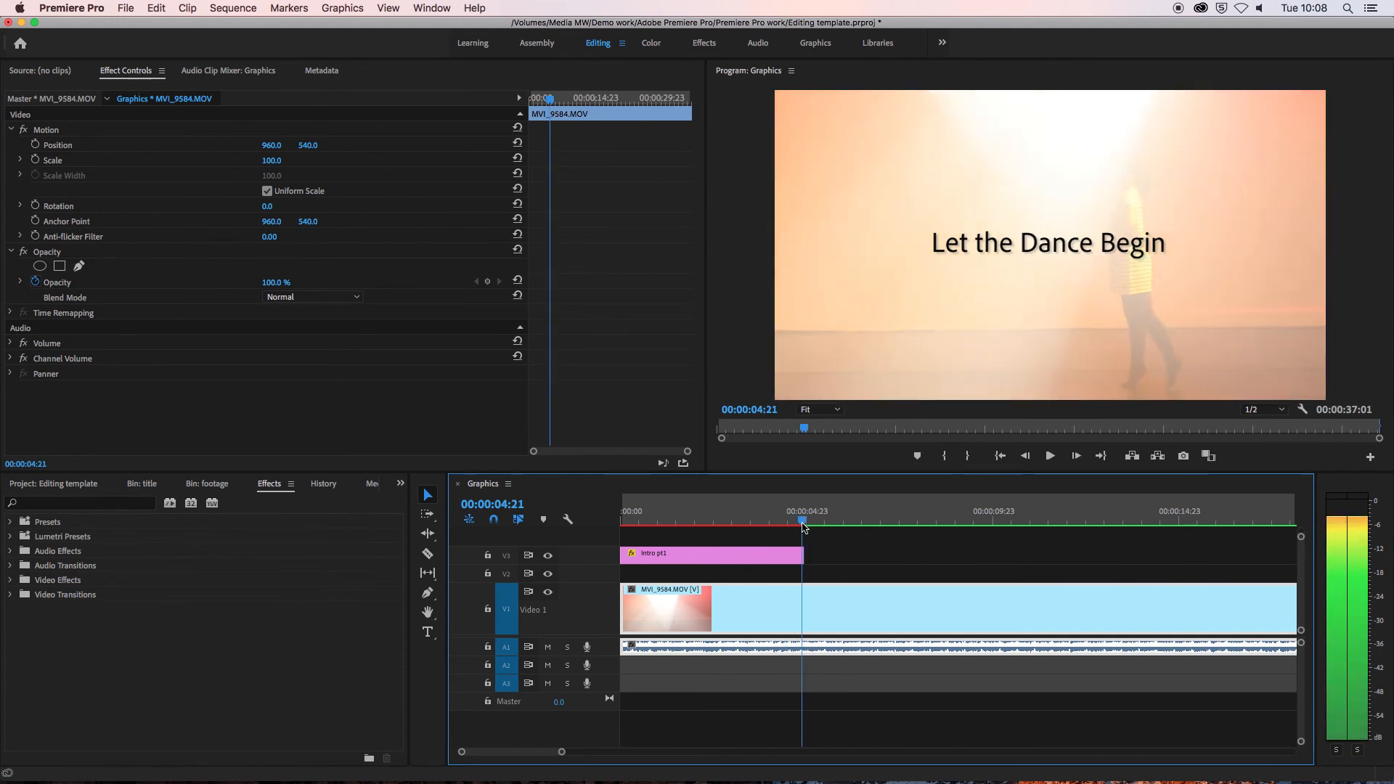
drag(802, 522, 802, 527)
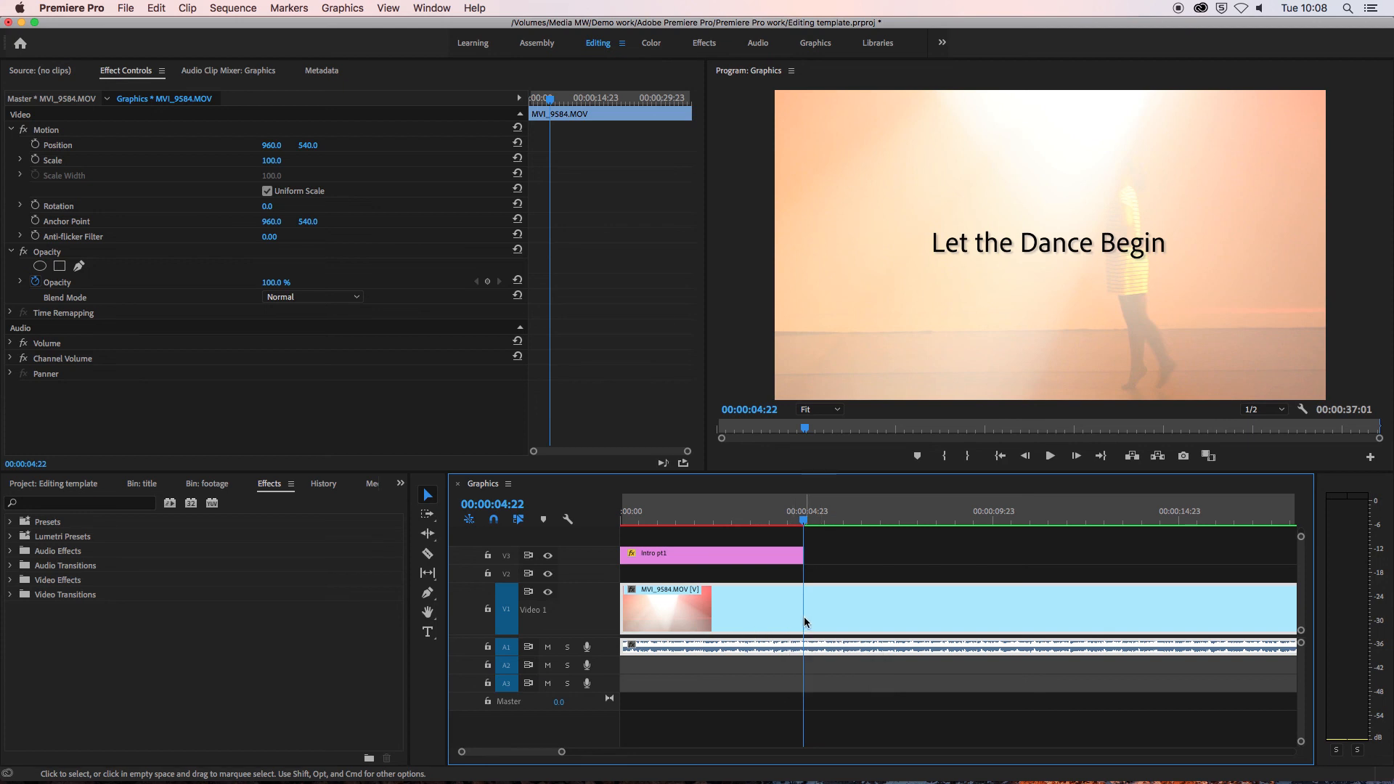
Keyframe the MVI_9584.MOV clip's Opacity from 63% at the clip's start to full opacity at 00:00:07:10
click(281, 285)
text(68)
key(Return)
drag(281, 285, 278, 284)
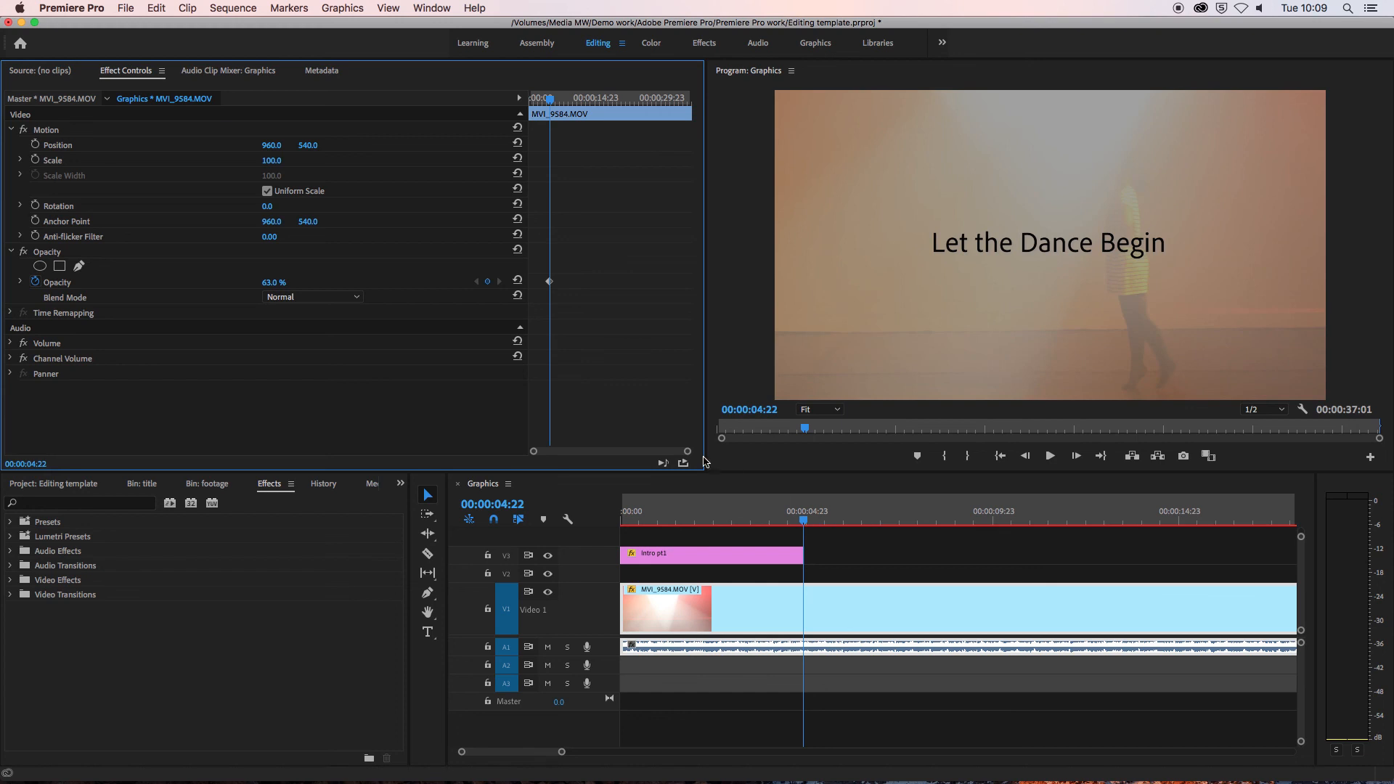
drag(805, 520, 615, 537)
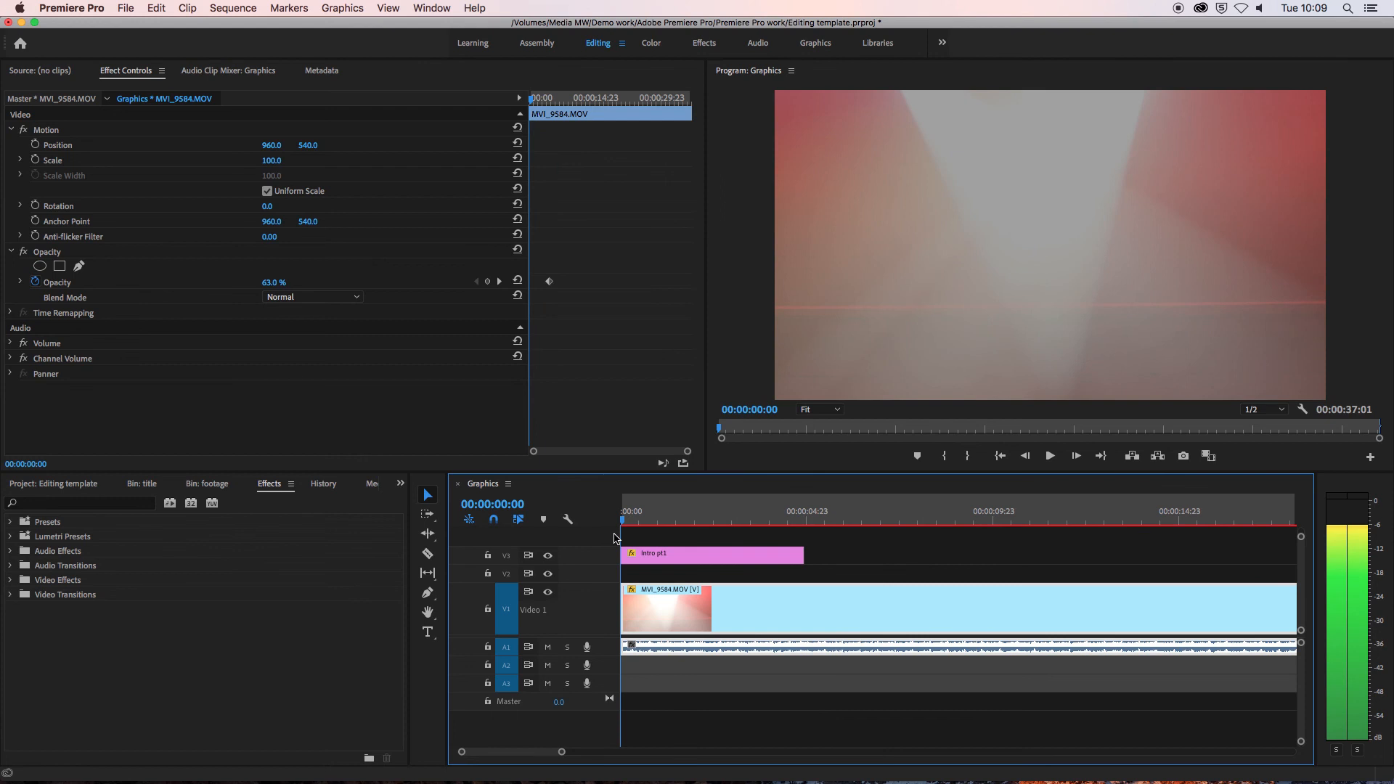
drag(549, 281, 526, 283)
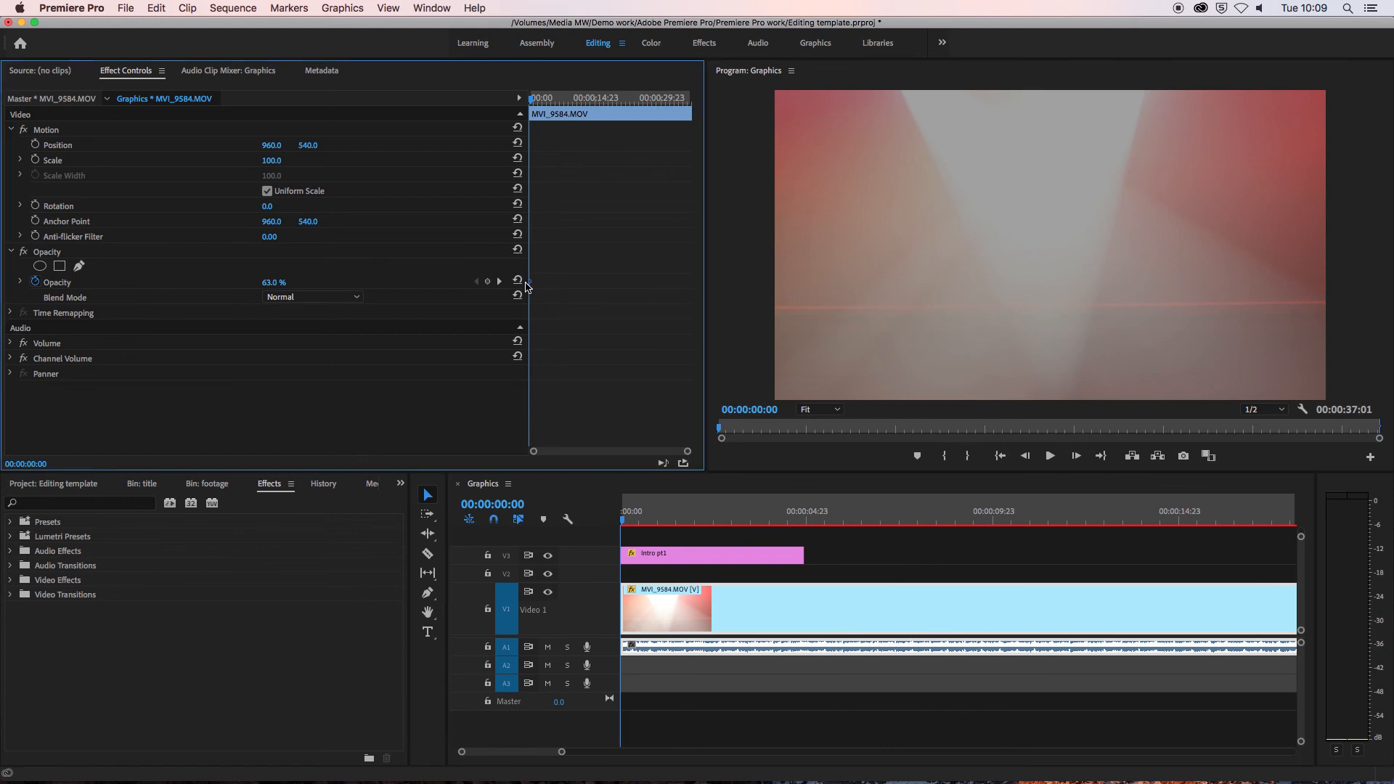
drag(531, 102, 561, 99)
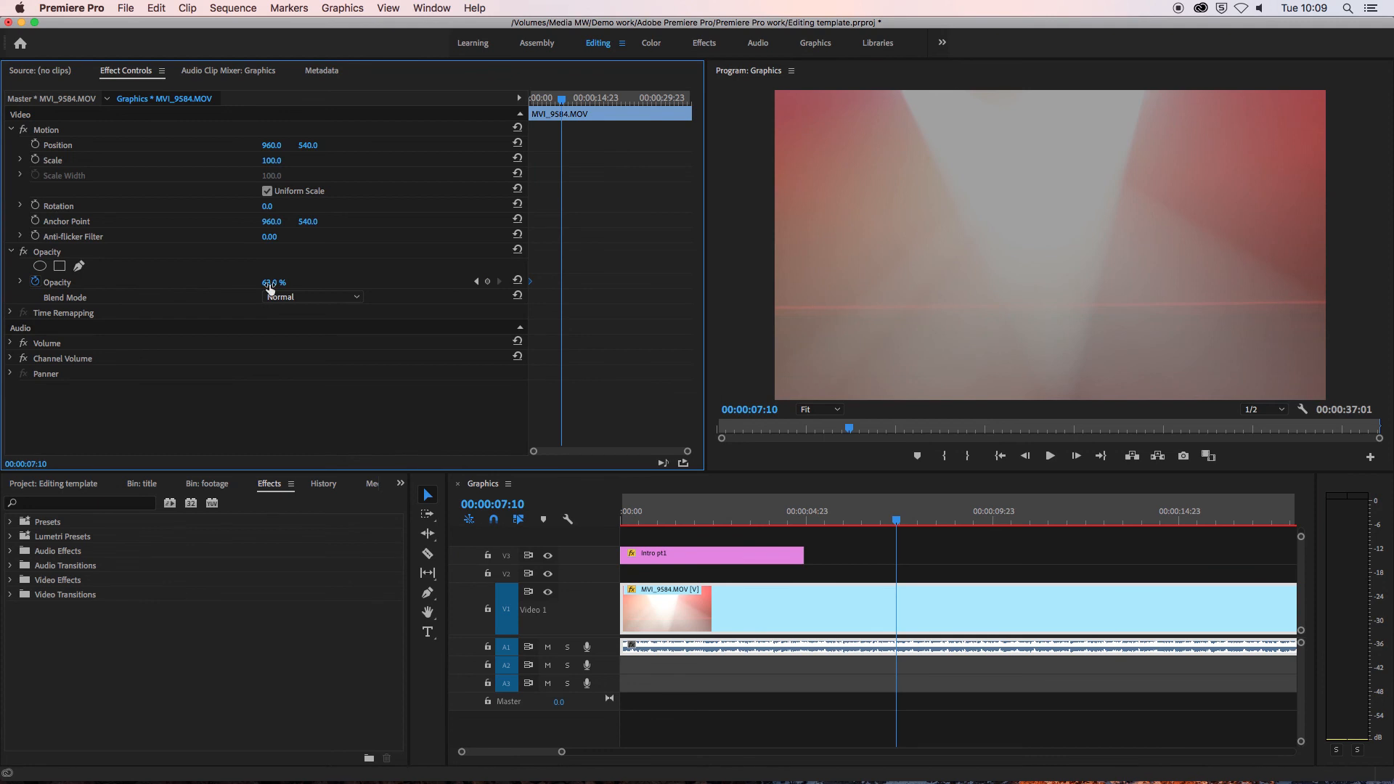
drag(270, 287, 286, 283)
Play back and scrub the opening of the sequence to review the title over the footage's opacity fade
drag(564, 100, 483, 116)
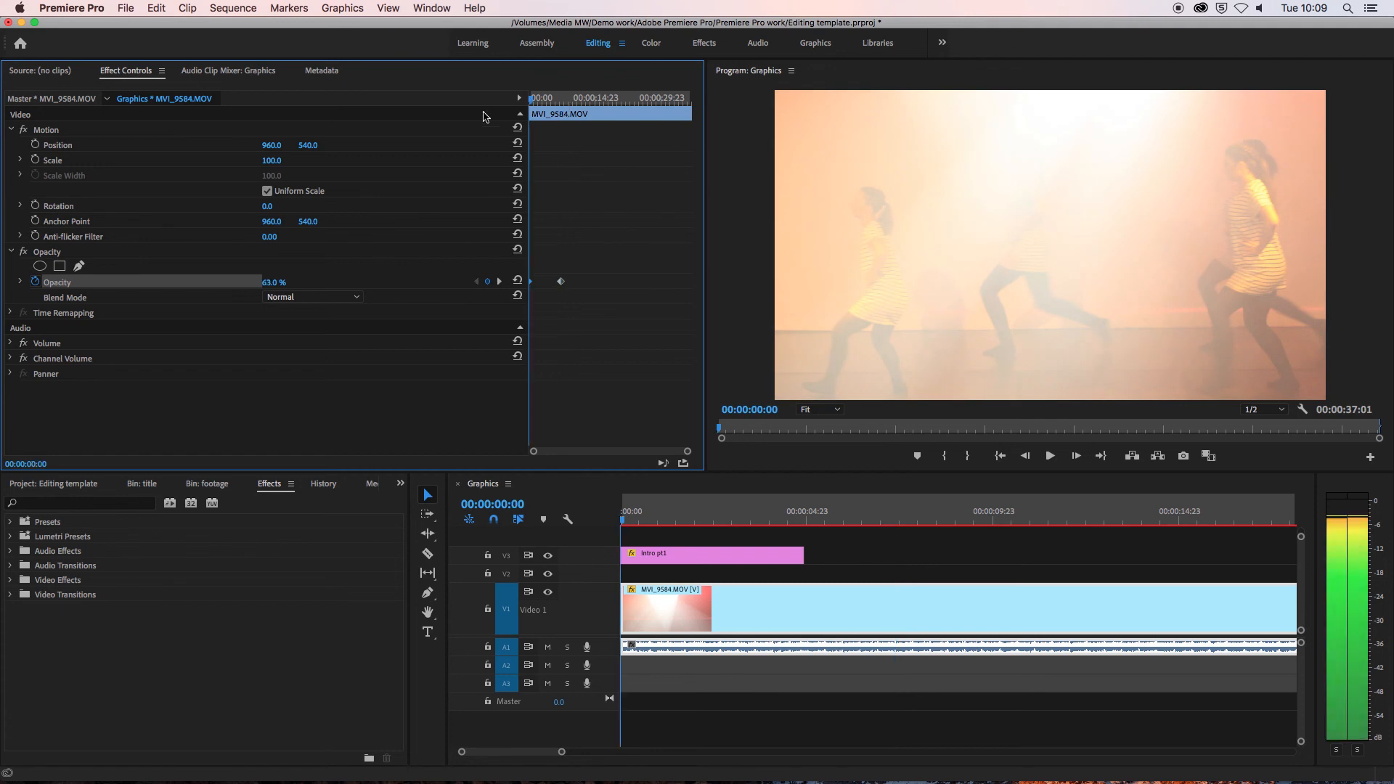
key(space)
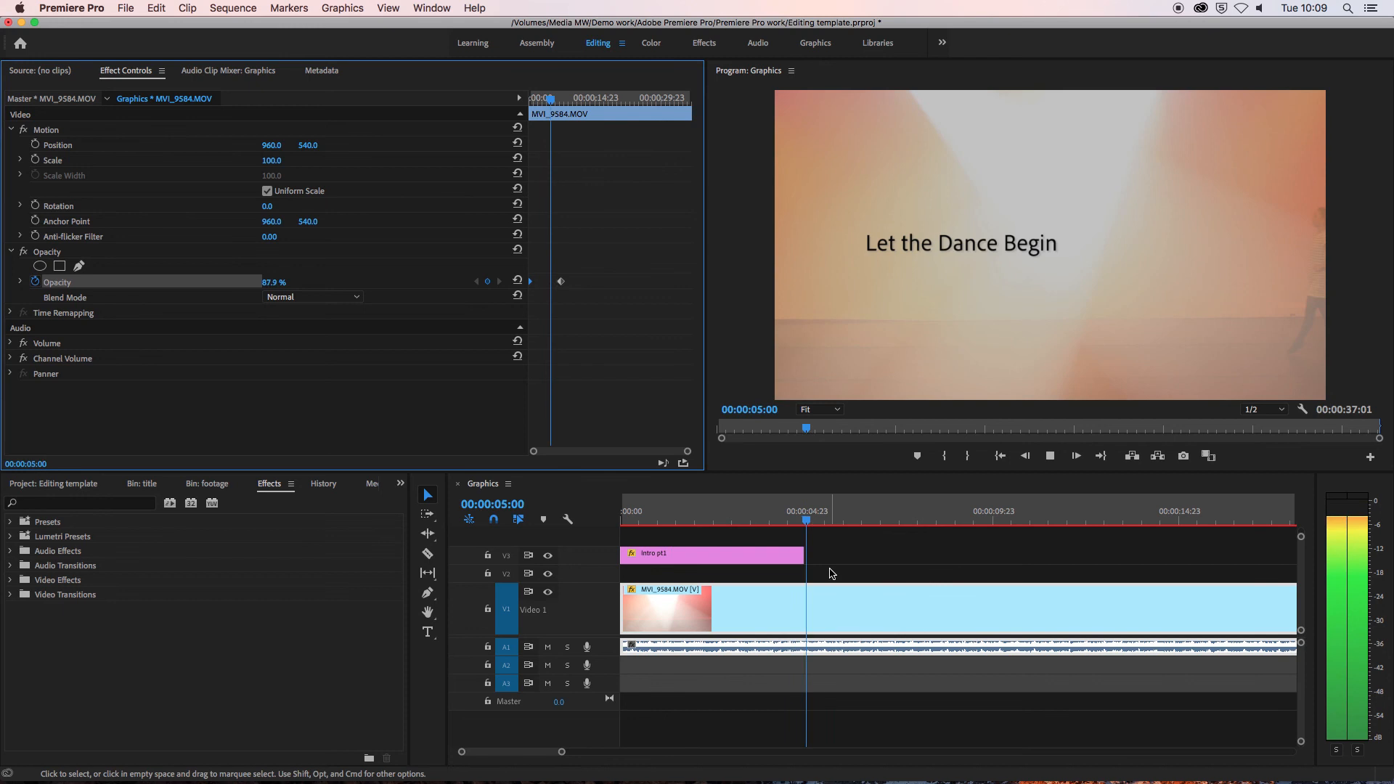
click(564, 527)
key(Home)
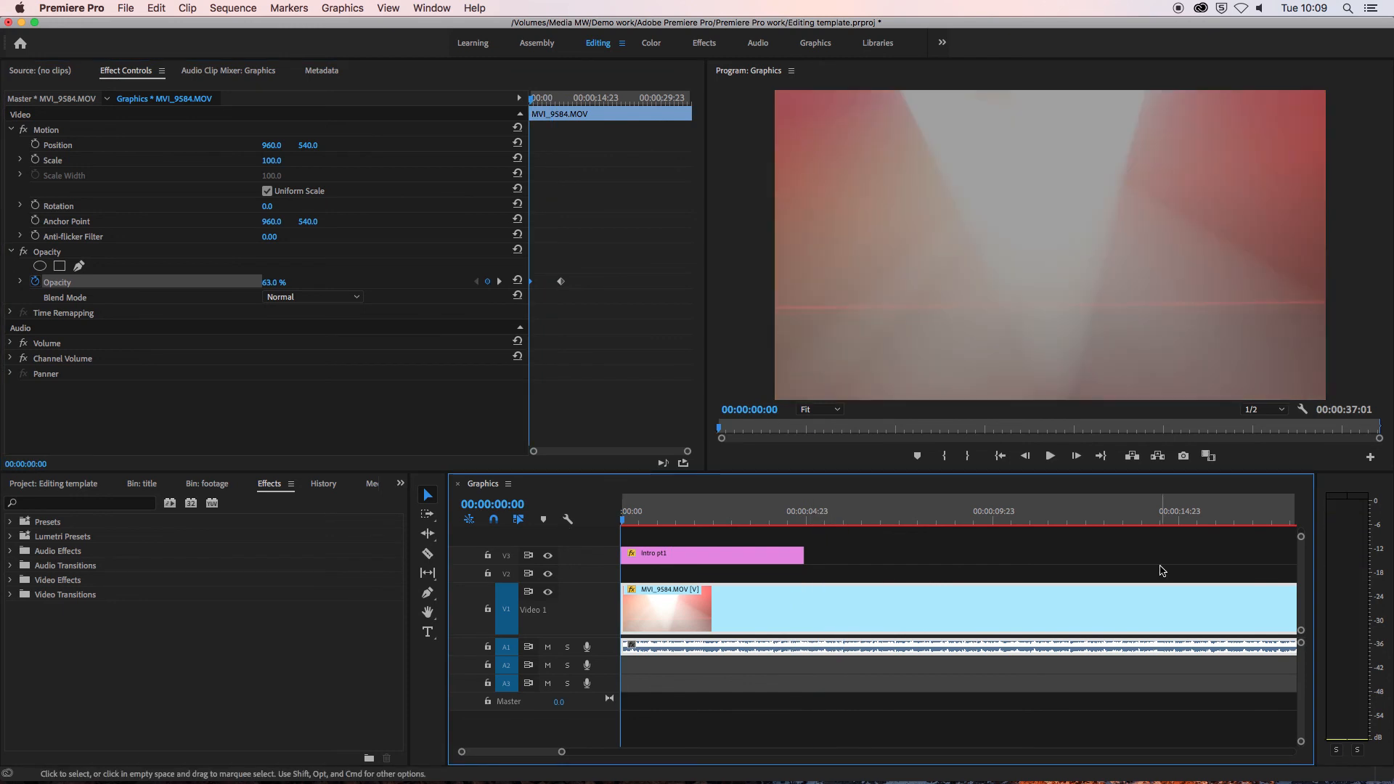
key(minus)
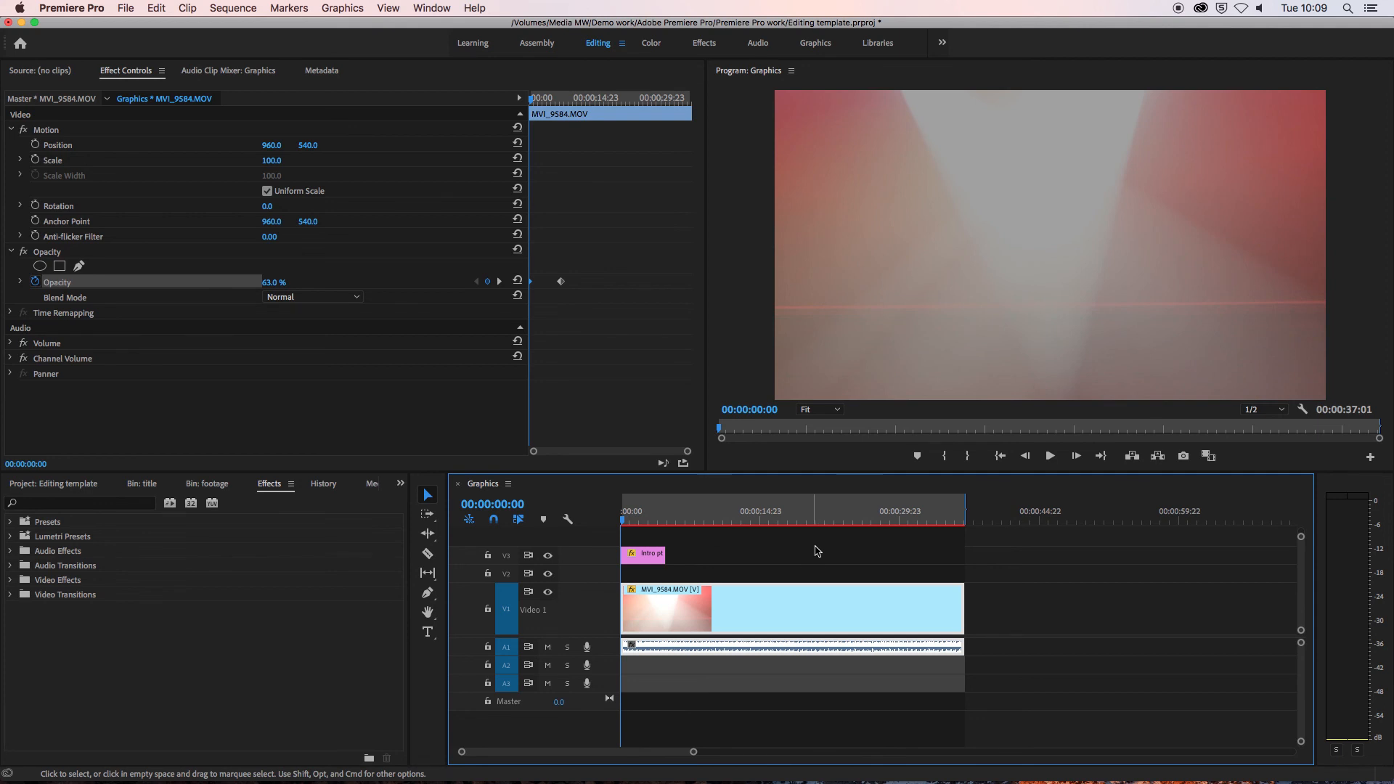
drag(625, 523, 666, 524)
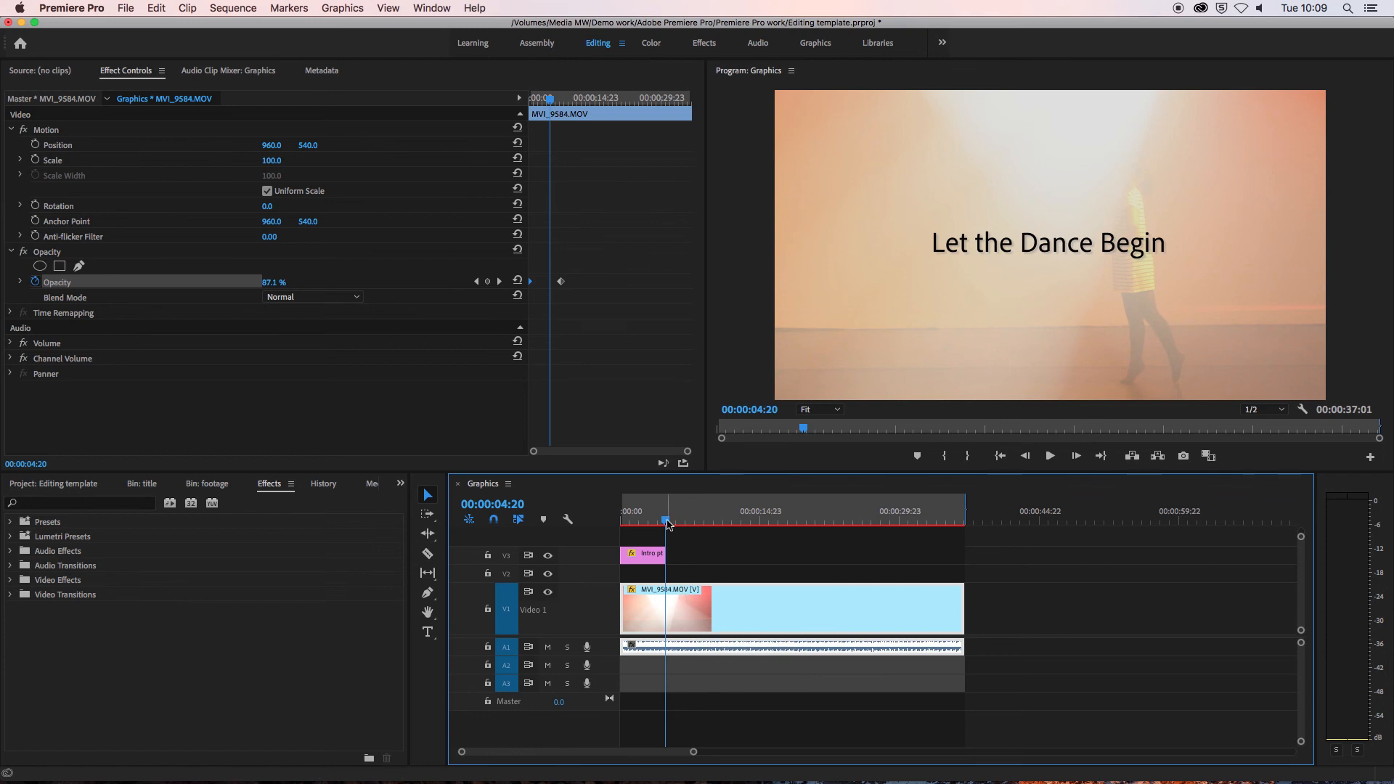
drag(682, 520, 614, 544)
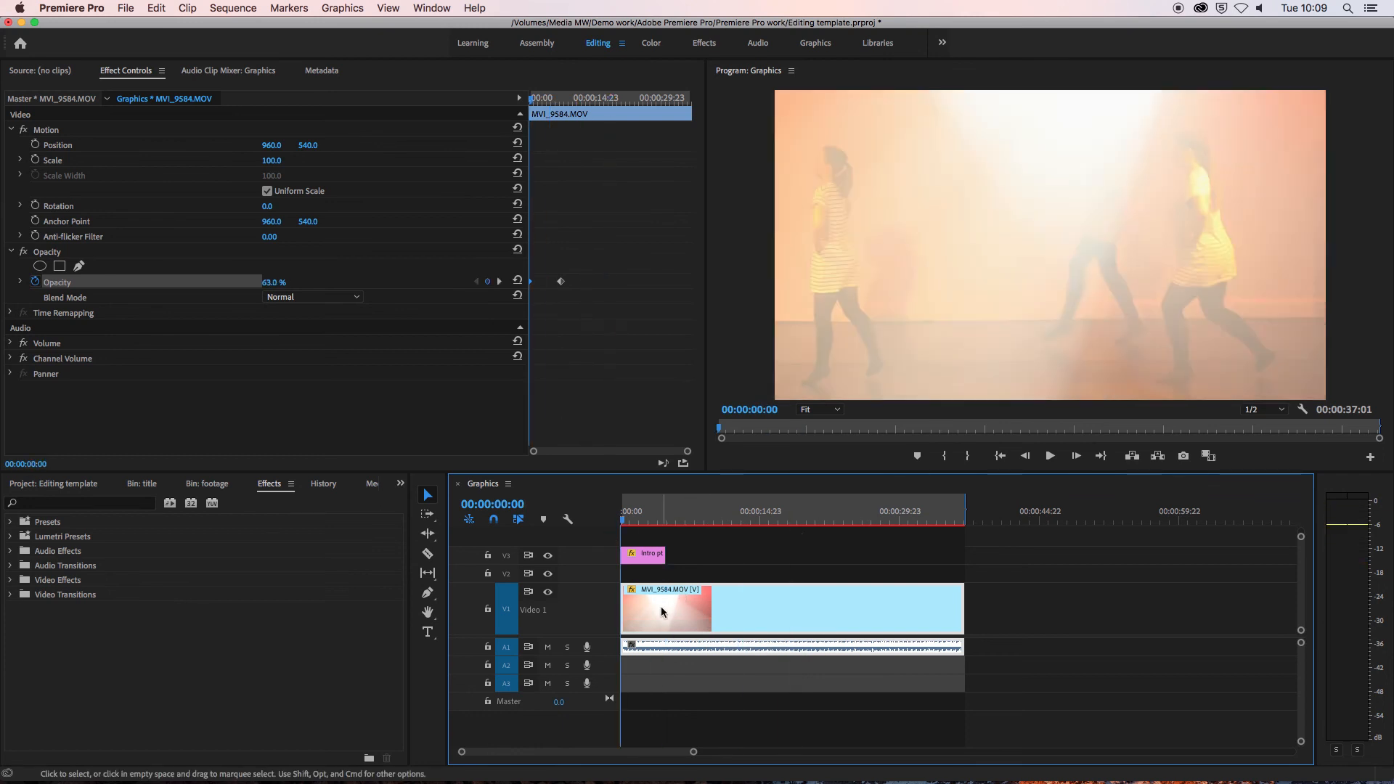
Find the Gaussian Blur video effect, apply it to the MVI_9584.MOV clip, and collapse the clip's Motion and Opacity settings
click(57, 502)
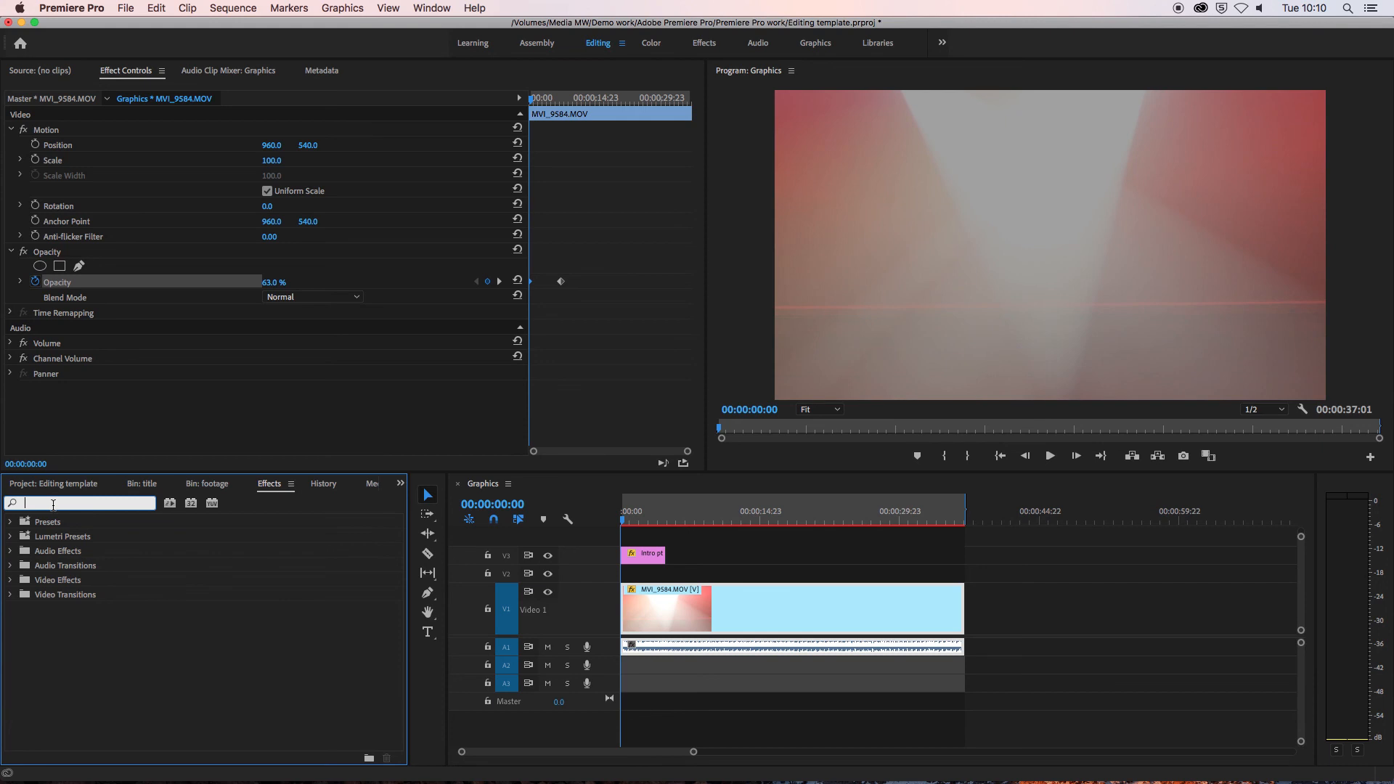
text(gauss)
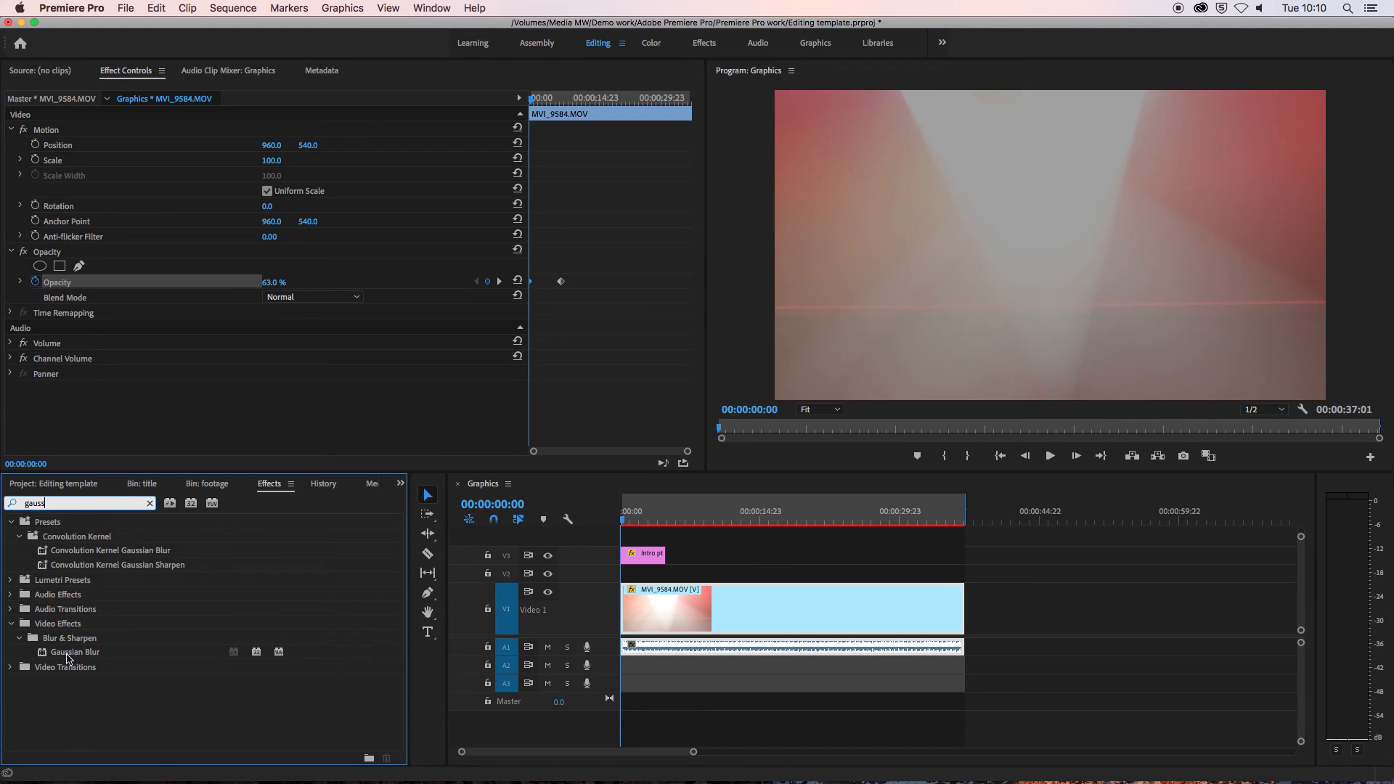
drag(67, 658, 666, 614)
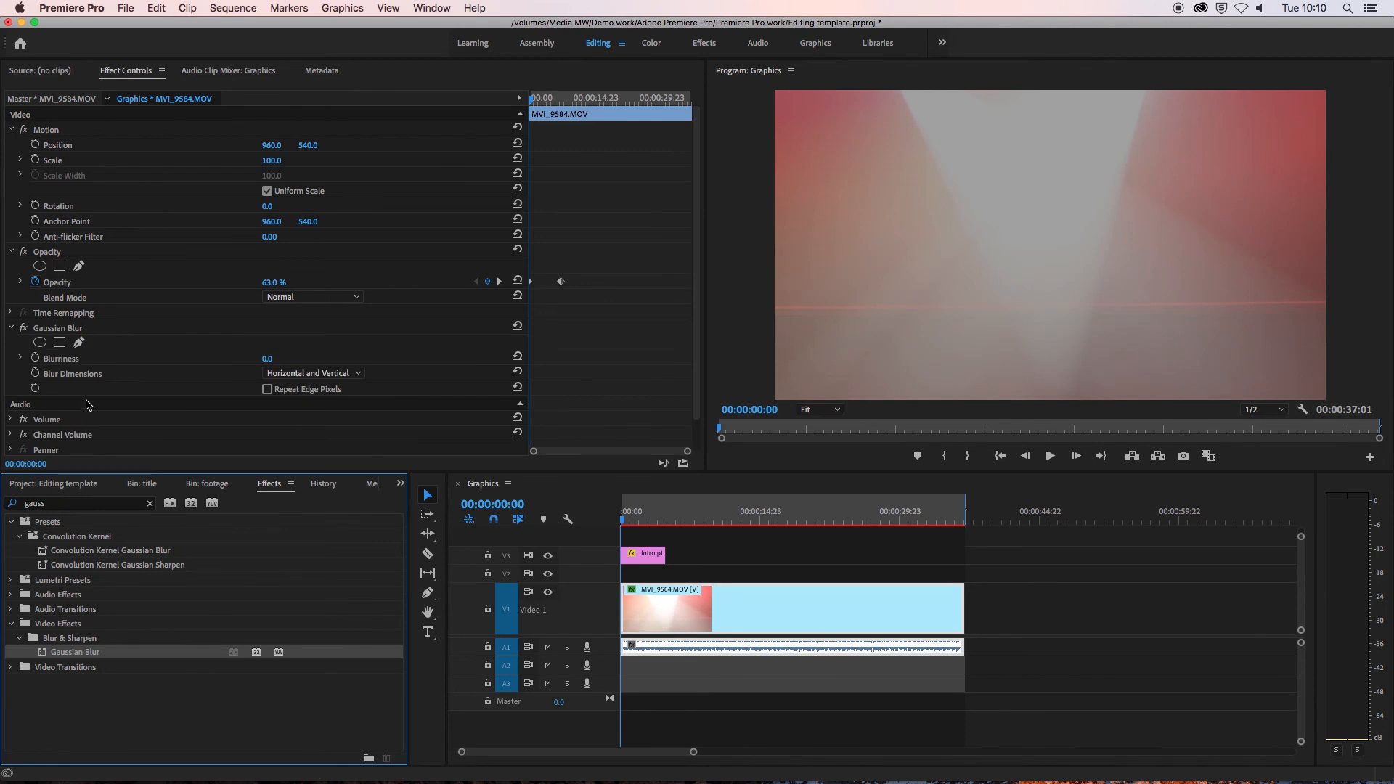
click(11, 129)
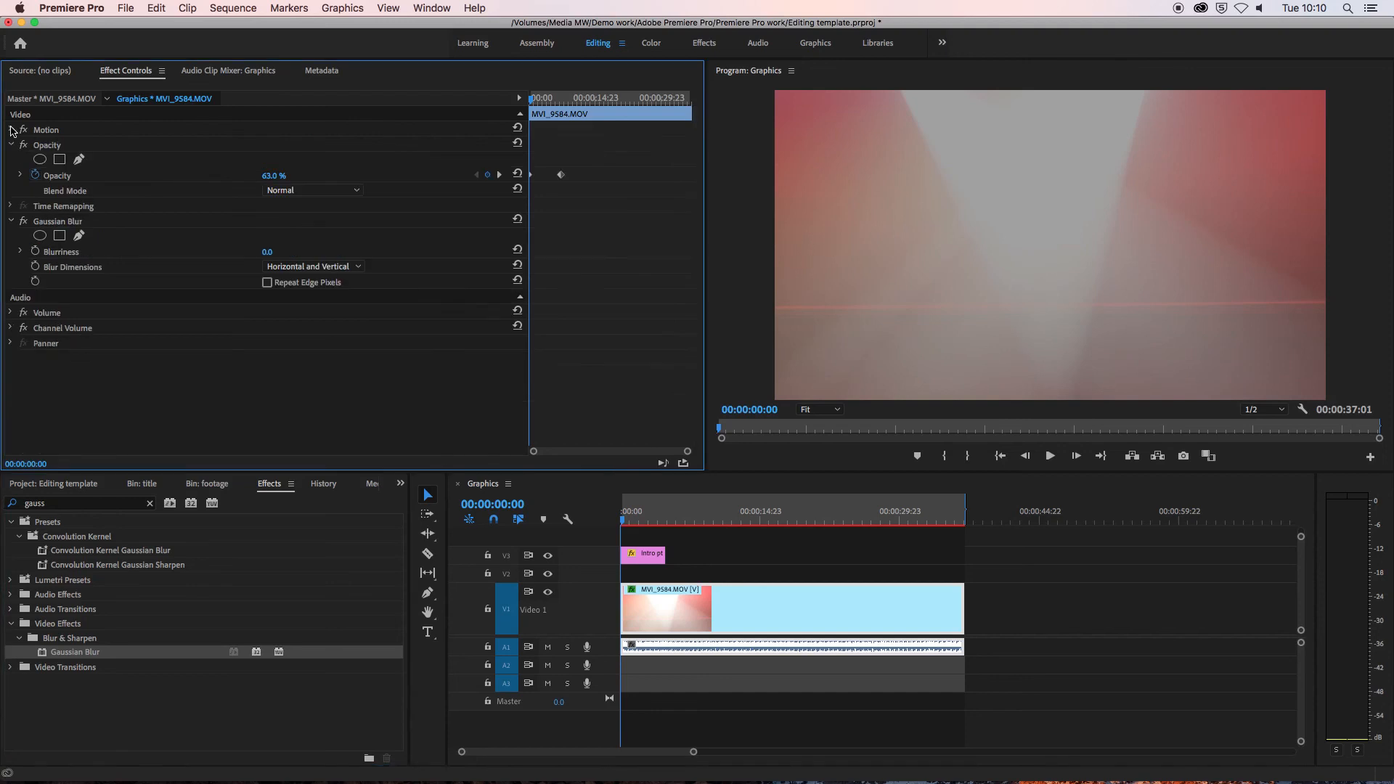
click(11, 145)
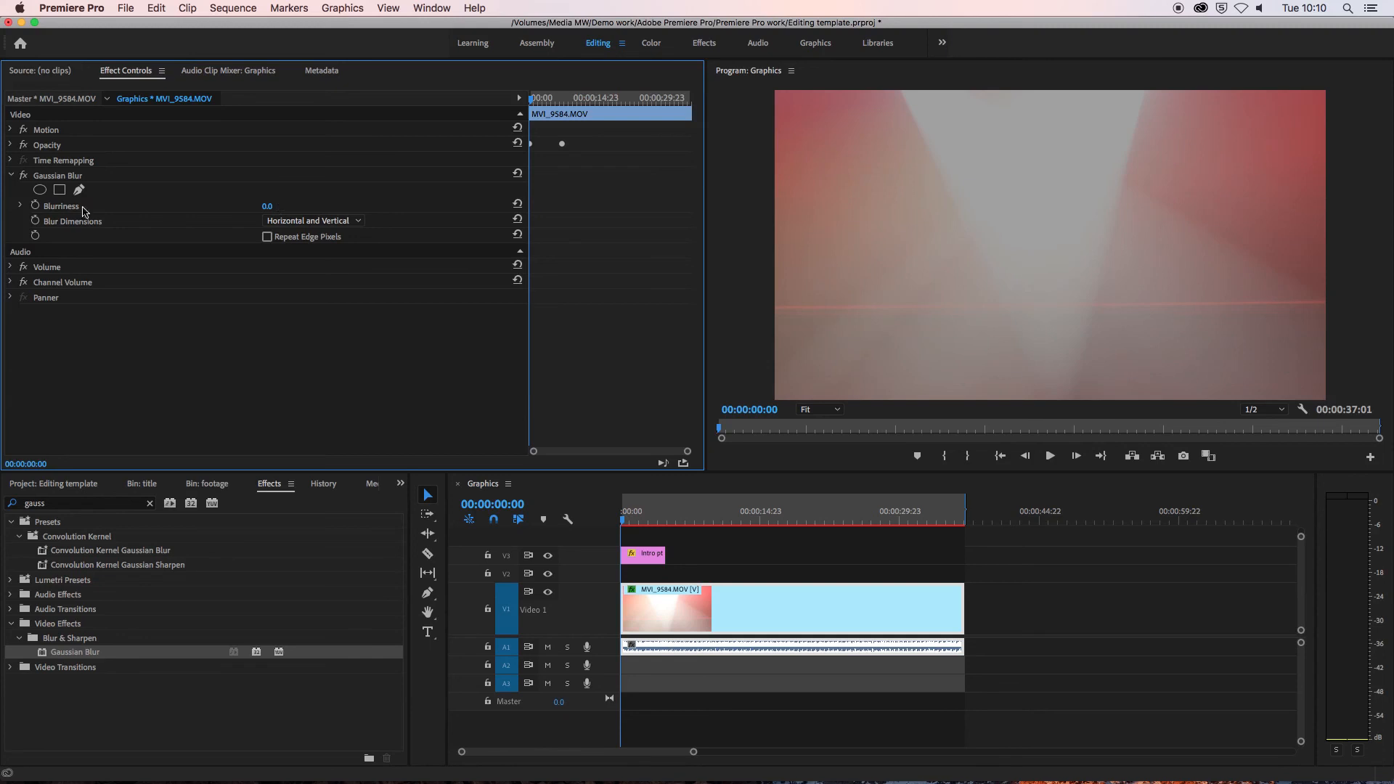
Keyframe the Gaussian Blur's Blurriness from 60 at the clip's start to 0 near the second Opacity keyframe, and play it back
click(35, 206)
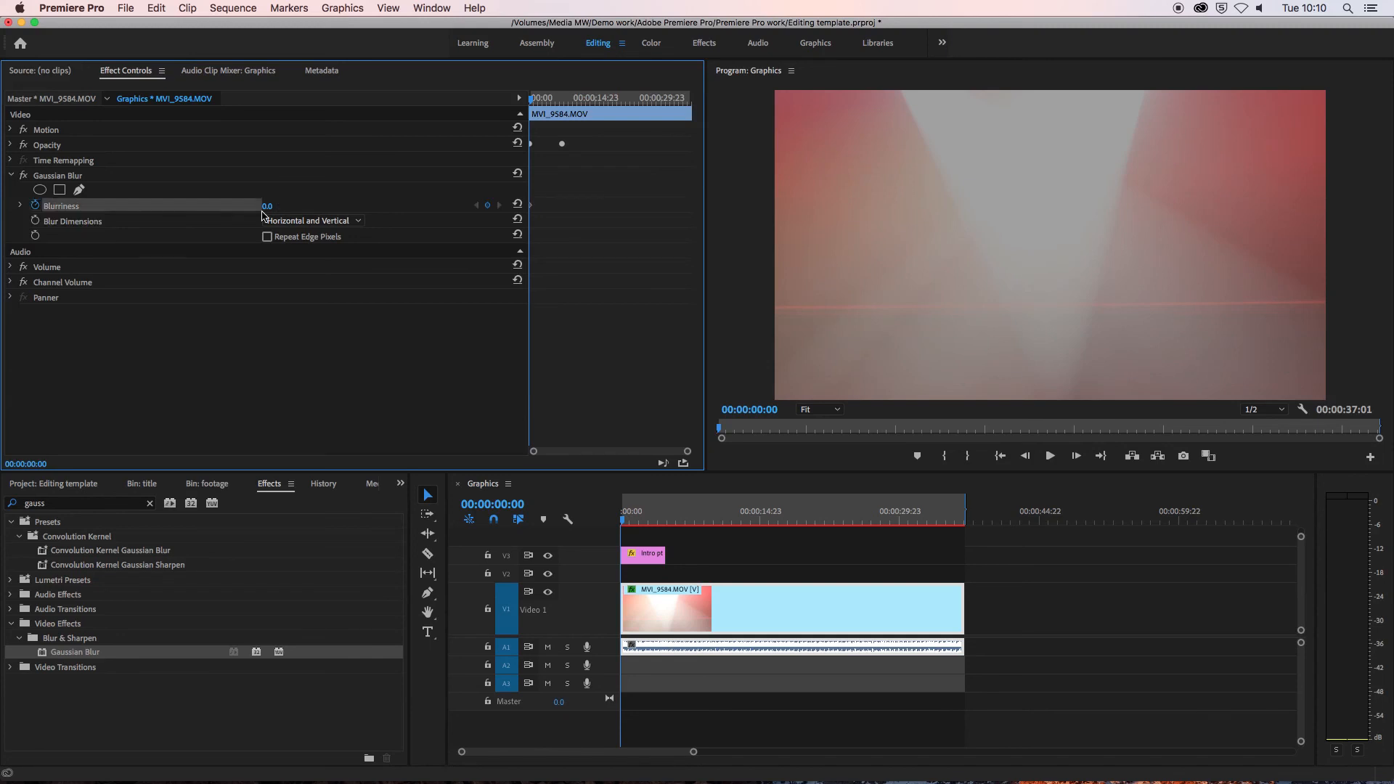
drag(268, 206, 311, 206)
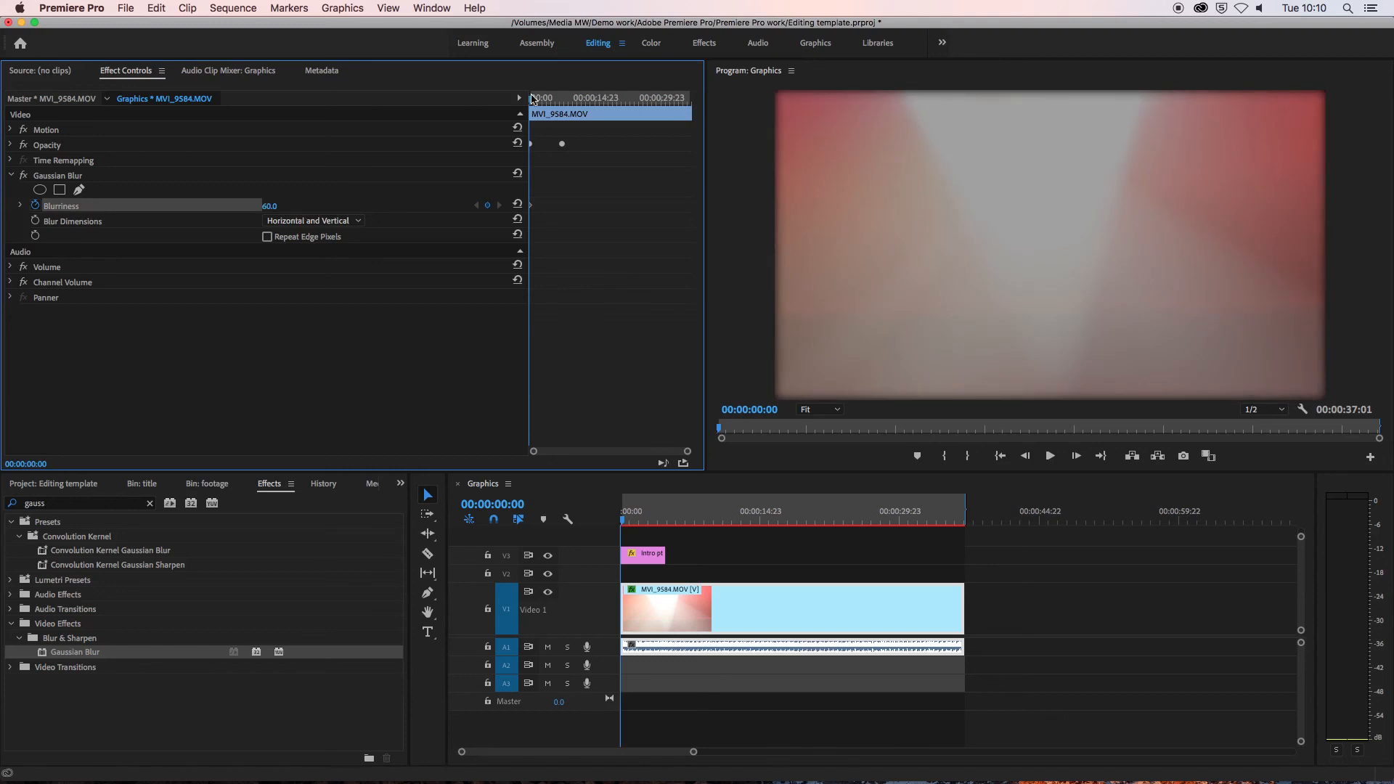
drag(533, 99, 564, 107)
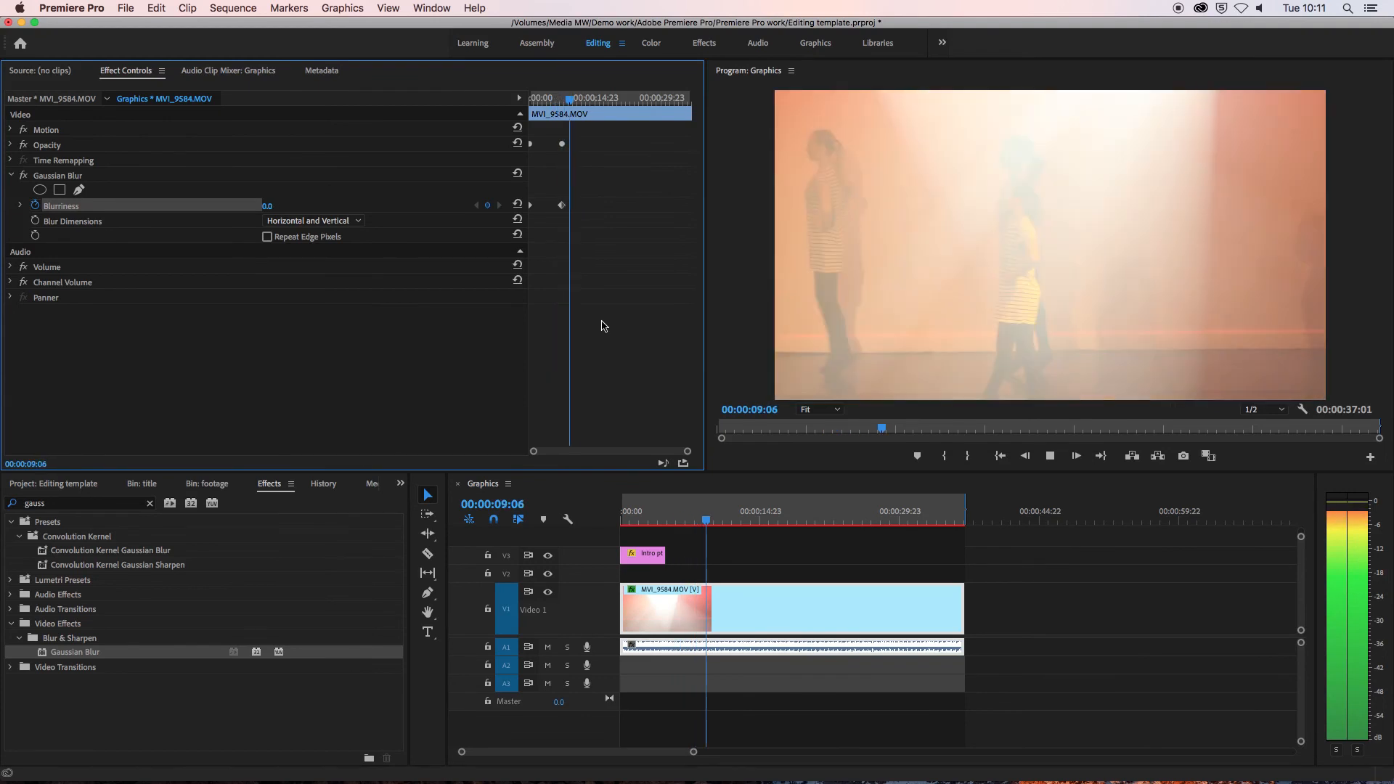
key(space)
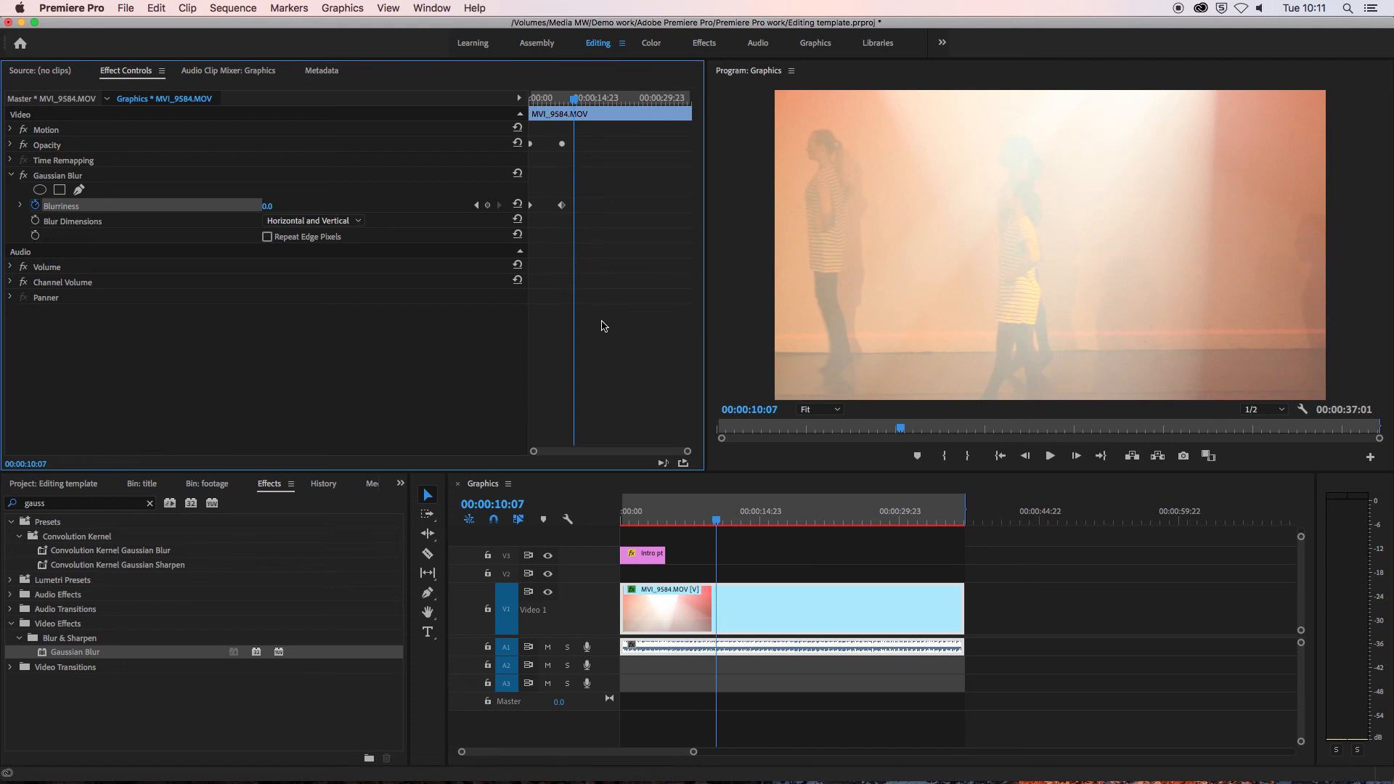